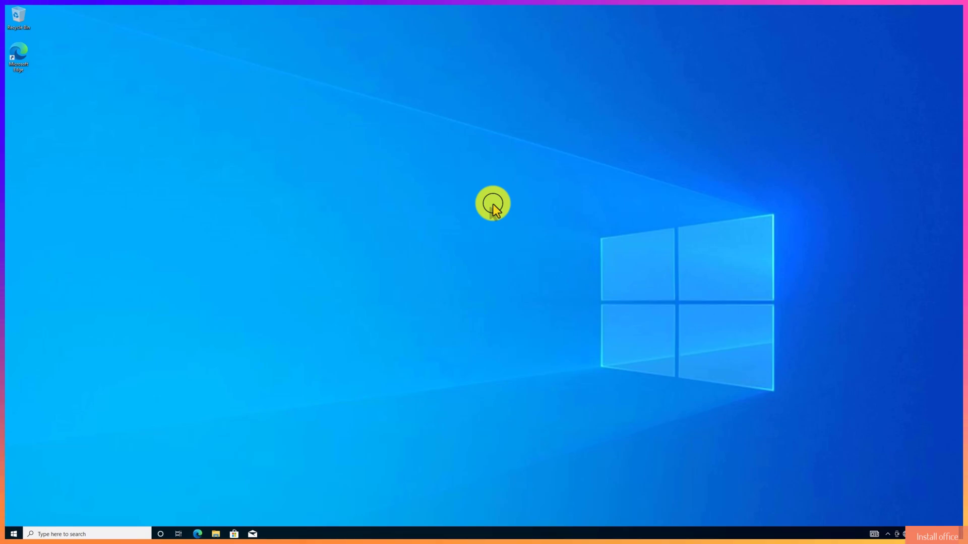
- Refresh the desktop, then create a new folder on it named Office2024
{"action": "right_click", "coordinate": [479, 185]}
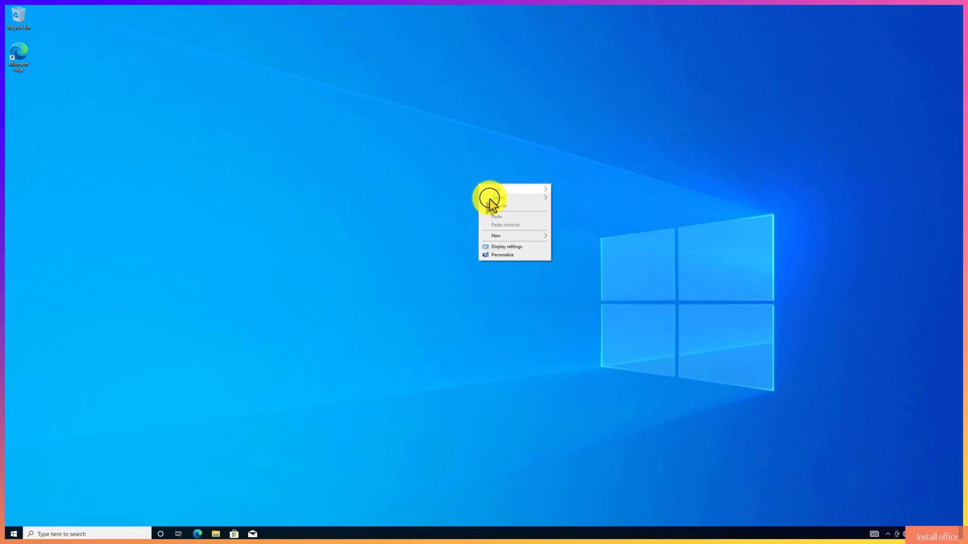
{"action": "left_click", "coordinate": [506, 206]}
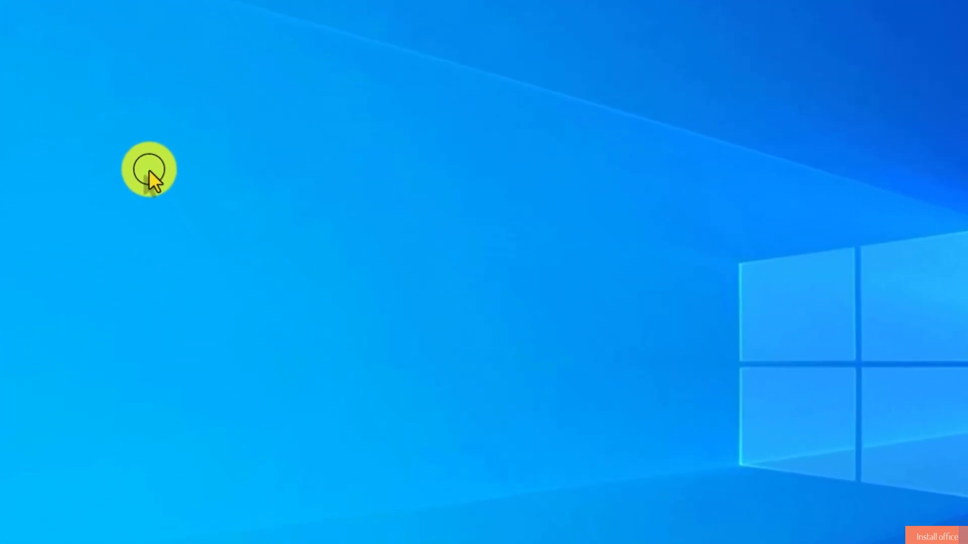
{"action": "right_click", "coordinate": [149, 170]}
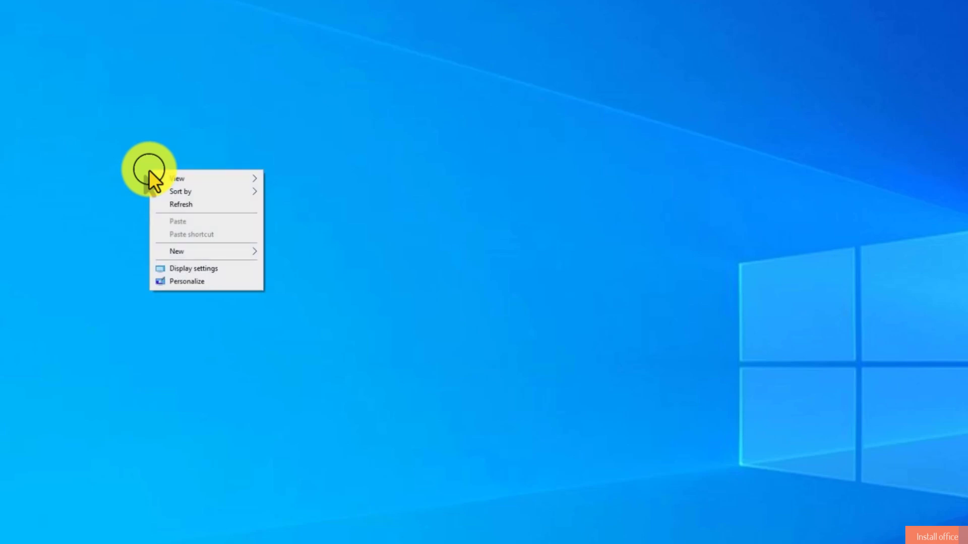
{"action": "left_click", "coordinate": [222, 251]}
{"action": "left_click", "coordinate": [298, 255]}
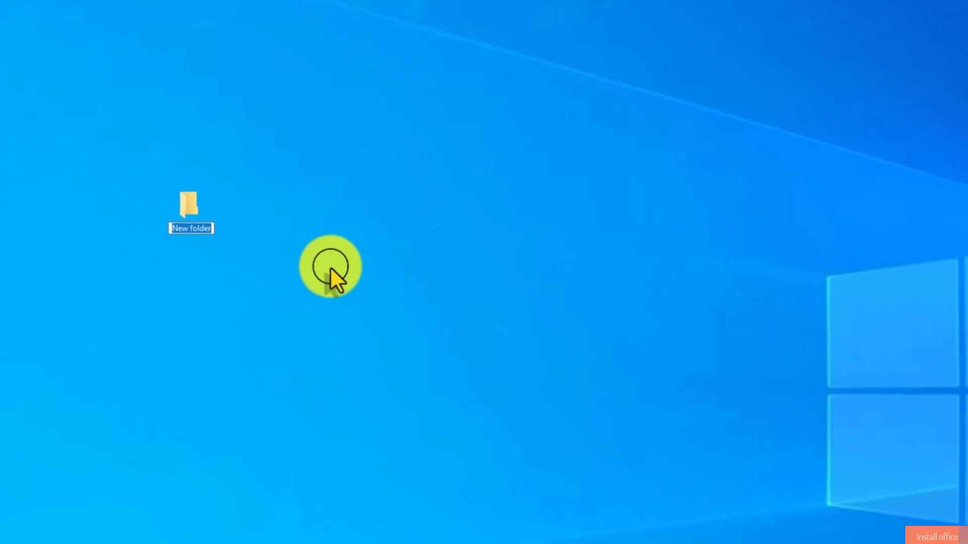
{"action": "type", "text": "Office"}
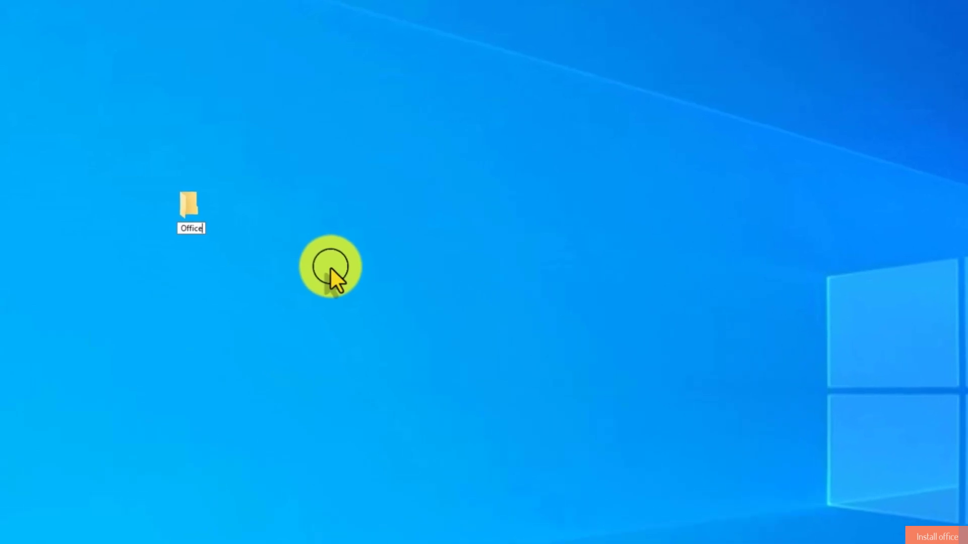
{"action": "type", "text": "2024"}
{"action": "key", "text": "Return"}
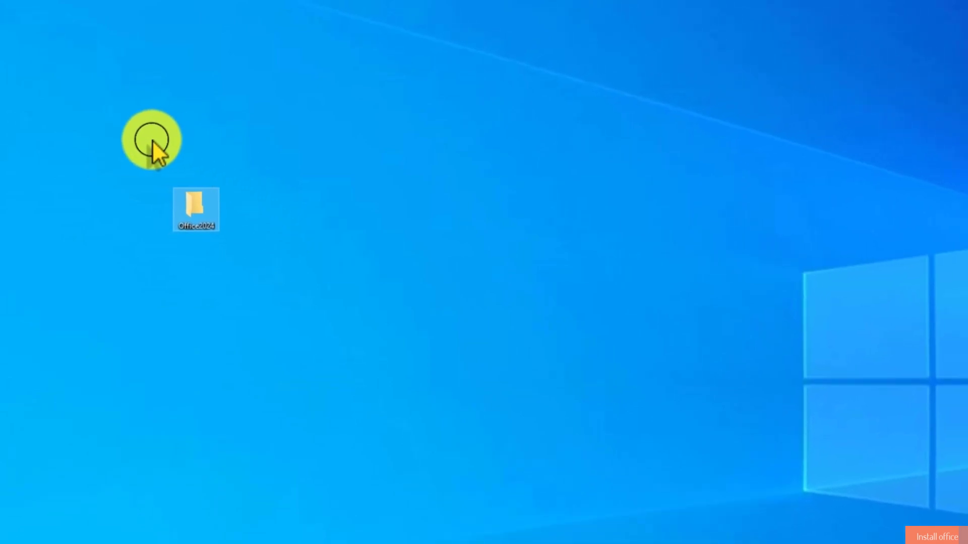
{"action": "left_click", "coordinate": [153, 144]}
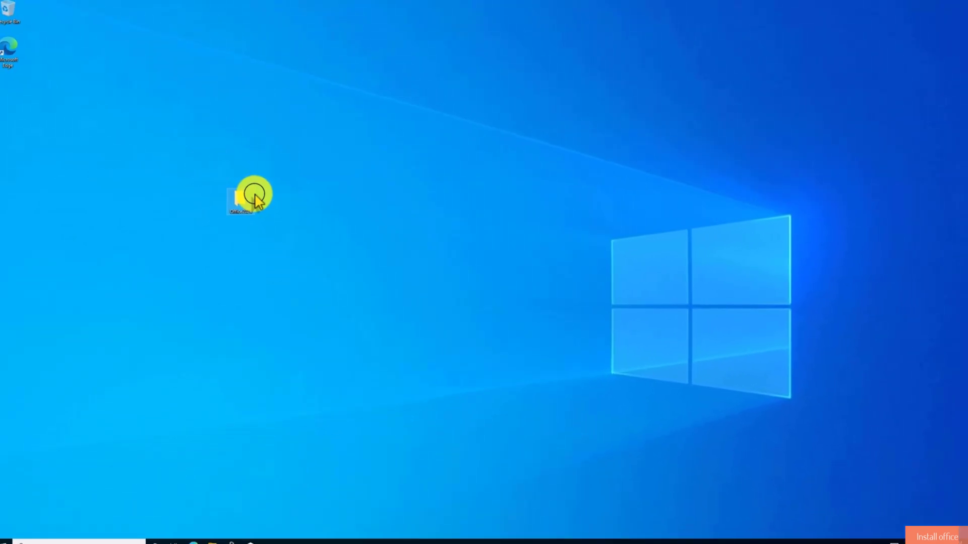
- In Edge, search 'office deployment tool' and download officedeploymenttool_18129-20030.exe from Microsoft's download page
{"action": "left_click", "coordinate": [256, 246]}
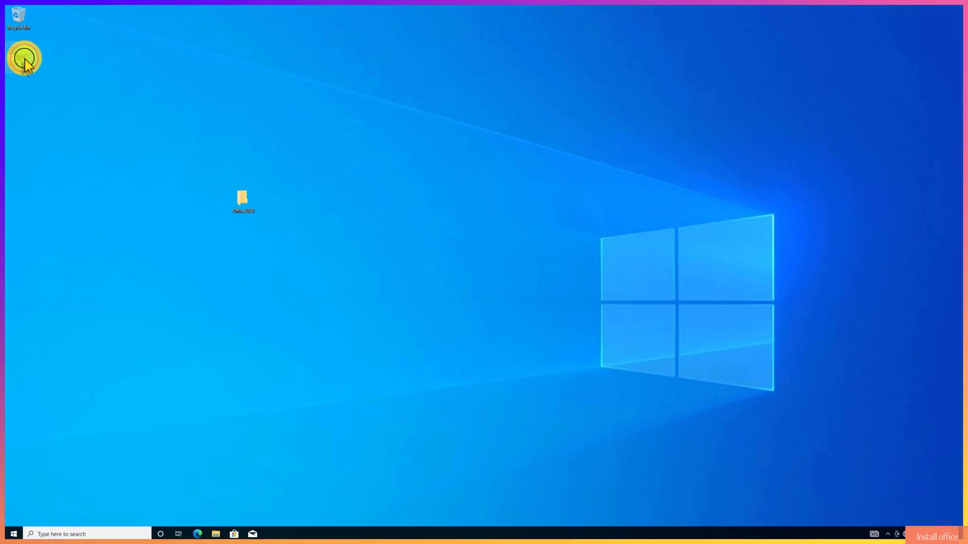
{"action": "double_click", "coordinate": [25, 60]}
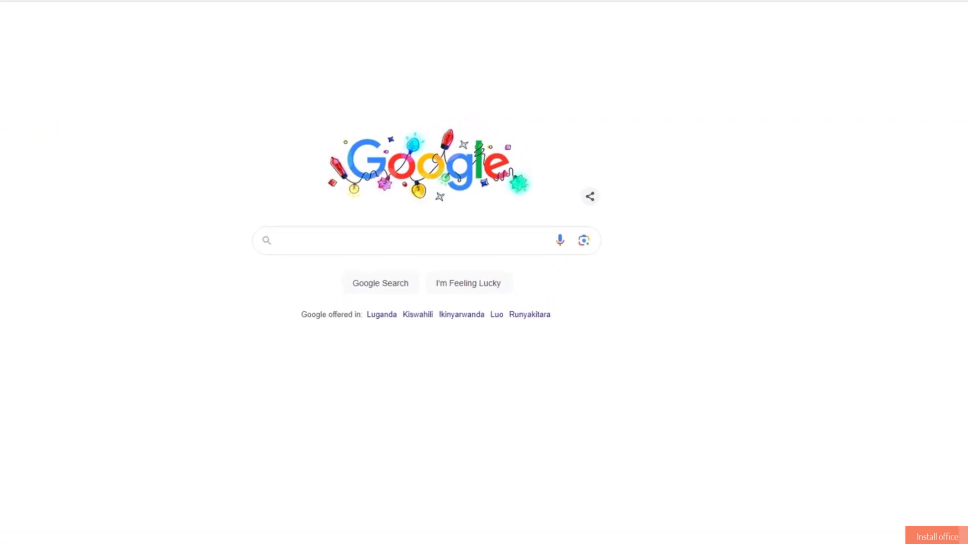
{"action": "left_click", "coordinate": [421, 246]}
{"action": "type", "text": "office depl"}
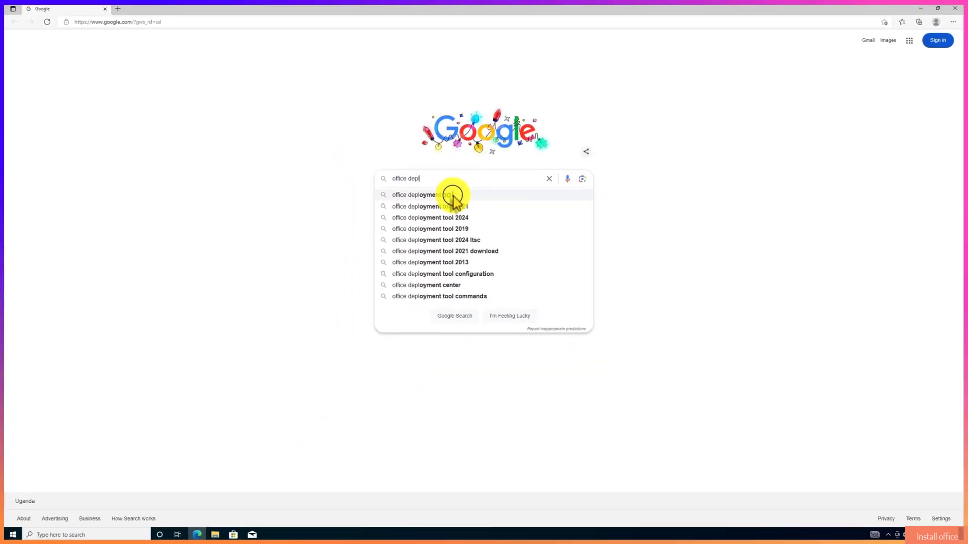
{"action": "left_click", "coordinate": [452, 197]}
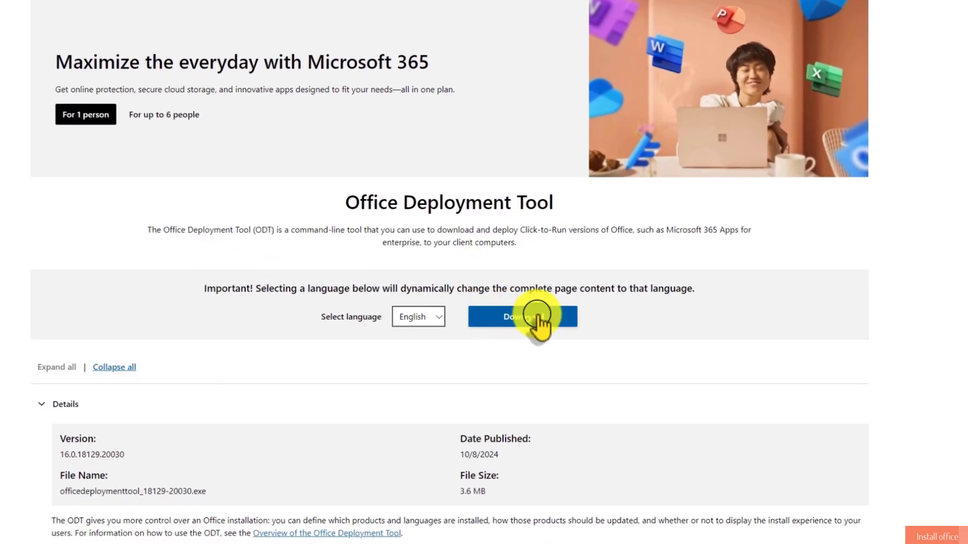
{"action": "left_click", "coordinate": [536, 318]}
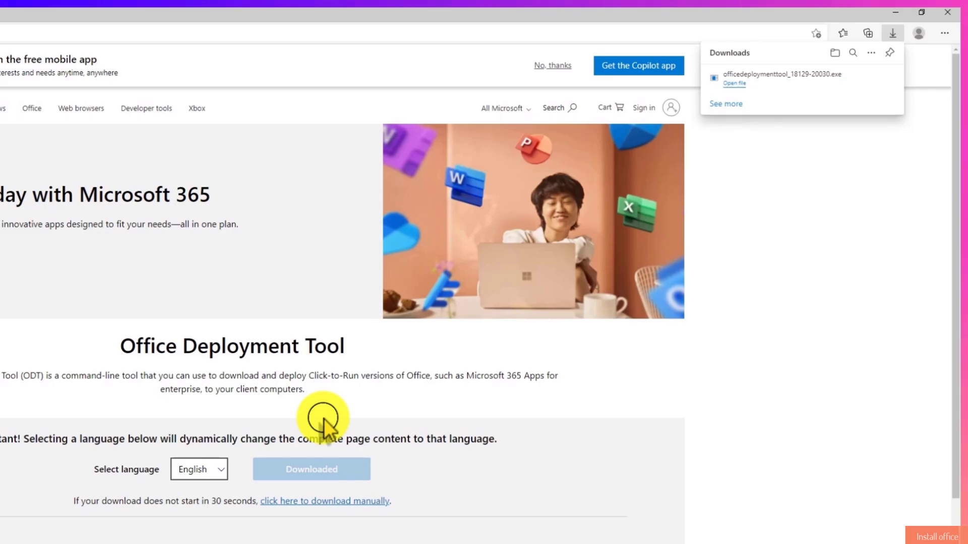
{"action": "left_click", "coordinate": [856, 78]}
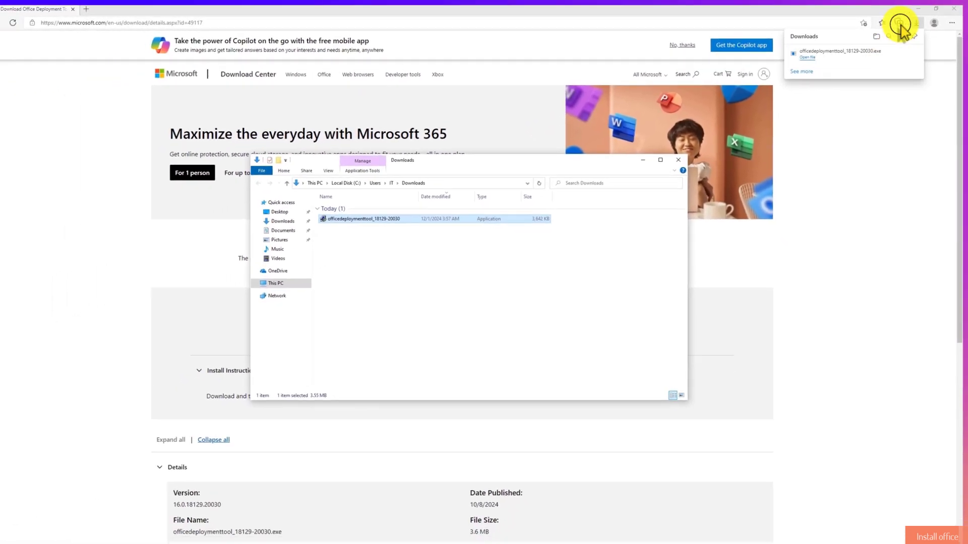
{"action": "left_click", "coordinate": [907, 11]}
{"action": "left_click", "coordinate": [918, 8]}
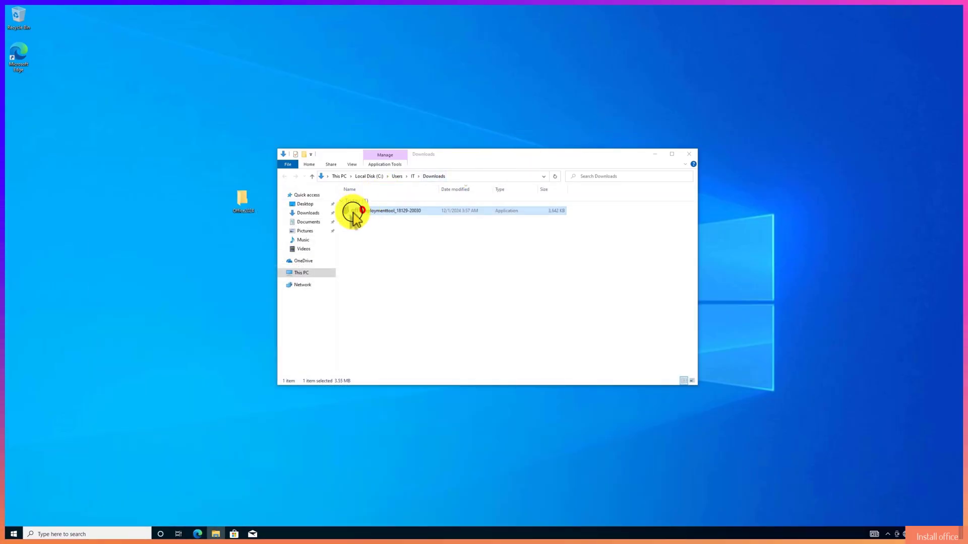
{"action": "left_click_drag", "start_coordinate": [352, 211], "coordinate": [240, 208]}
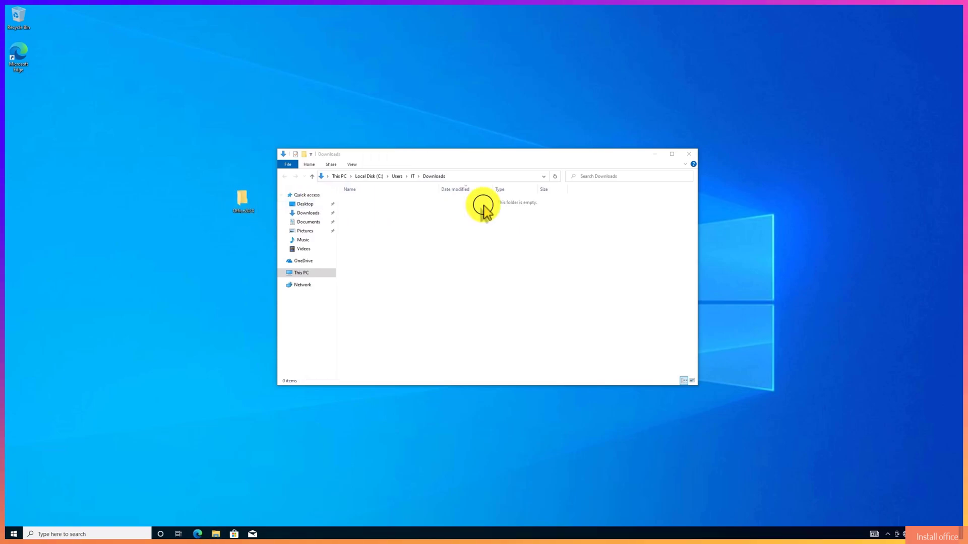
{"action": "left_click", "coordinate": [684, 154]}
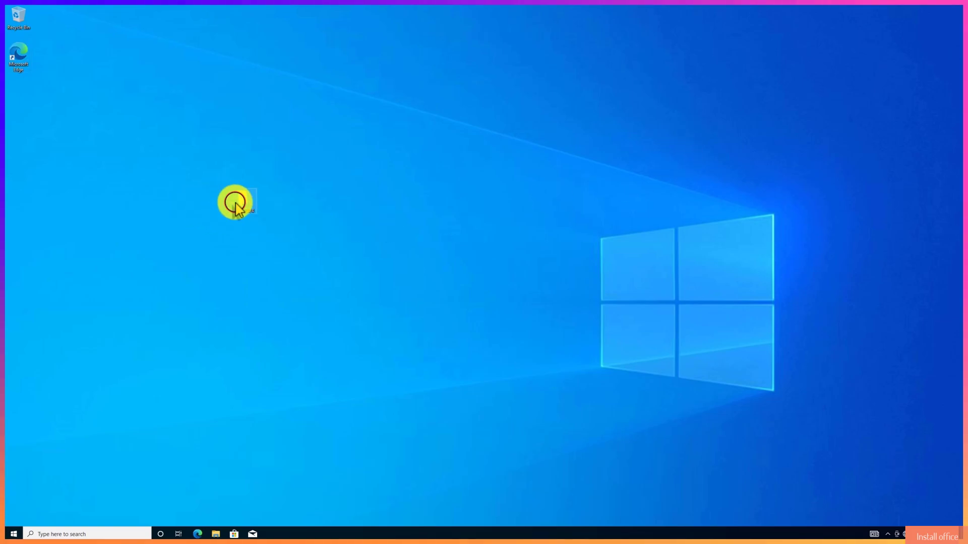
{"action": "double_click", "coordinate": [237, 206]}
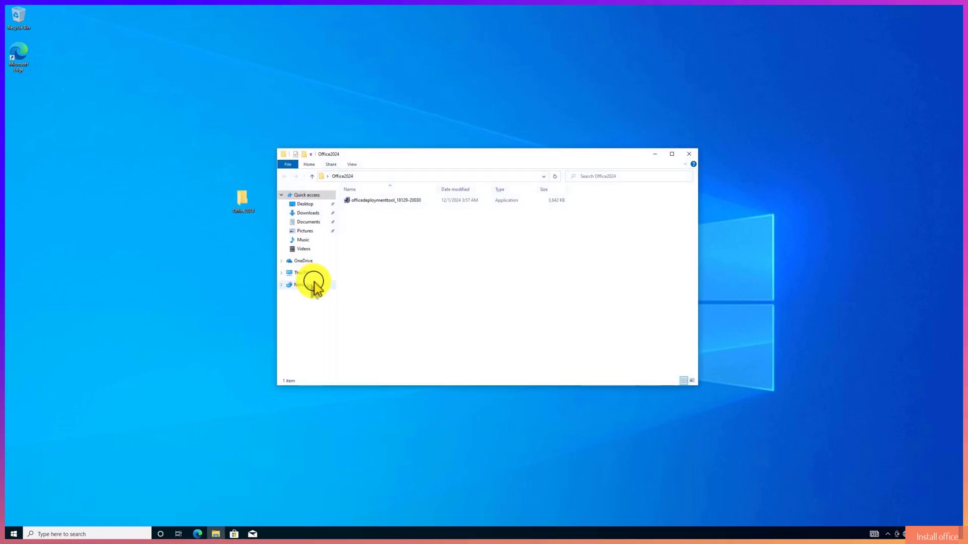
- Run the Office Deployment Tool as administrator, accept the license, and extract its files into Office2024
{"action": "left_click", "coordinate": [389, 201]}
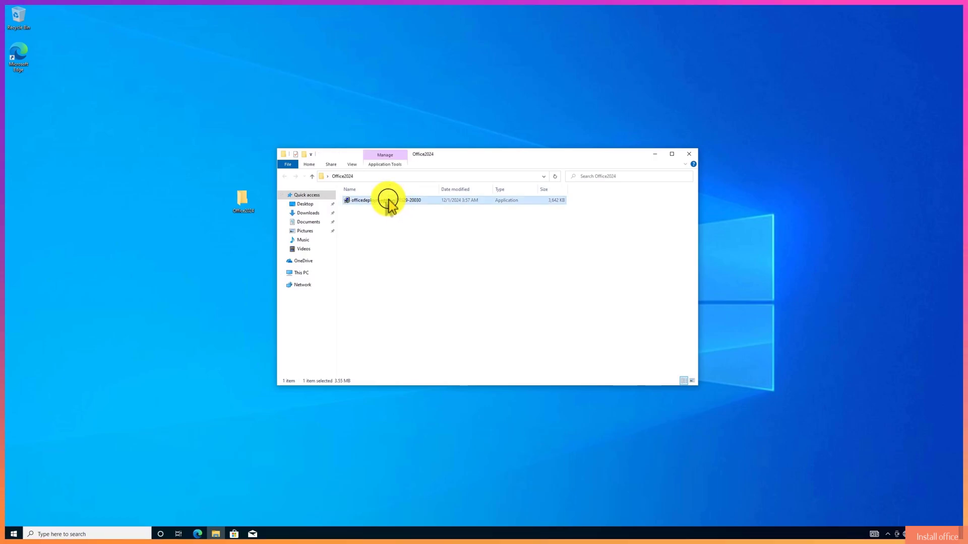
{"action": "right_click", "coordinate": [387, 198]}
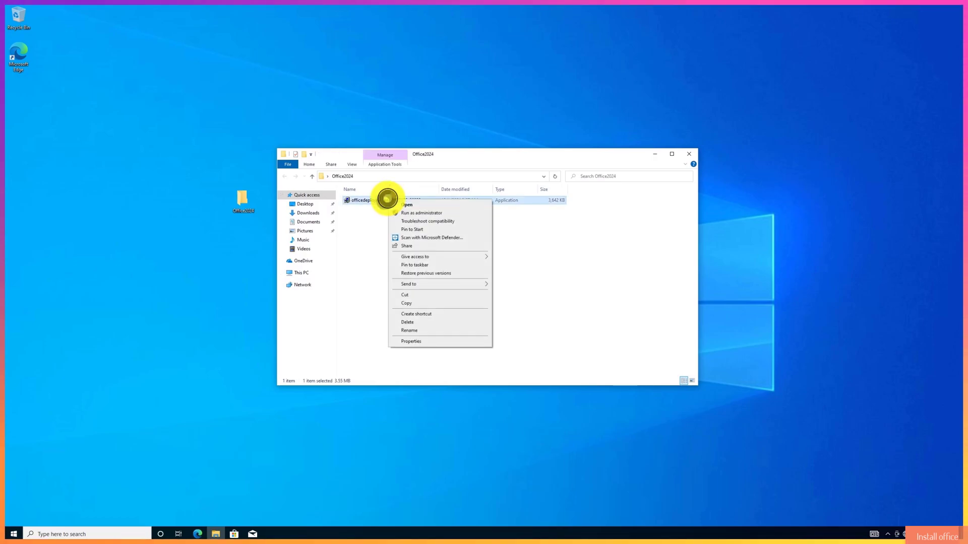
{"action": "left_click", "coordinate": [432, 214]}
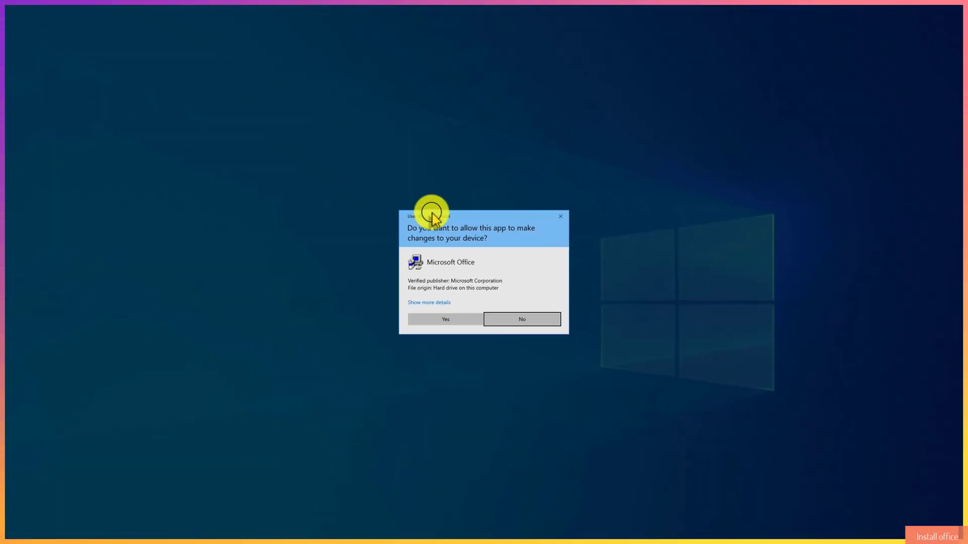
{"action": "left_click", "coordinate": [446, 319]}
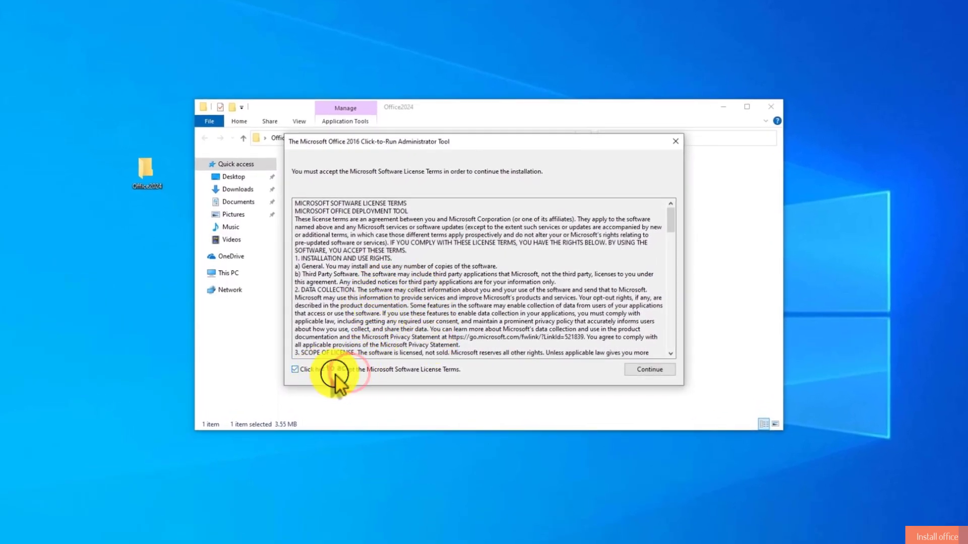
{"action": "left_click", "coordinate": [653, 371]}
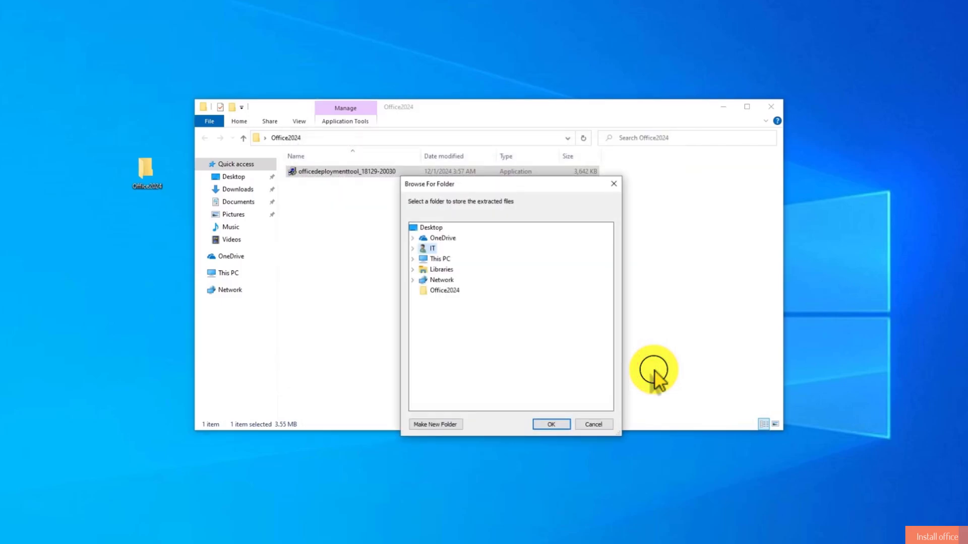
{"action": "left_click", "coordinate": [444, 291]}
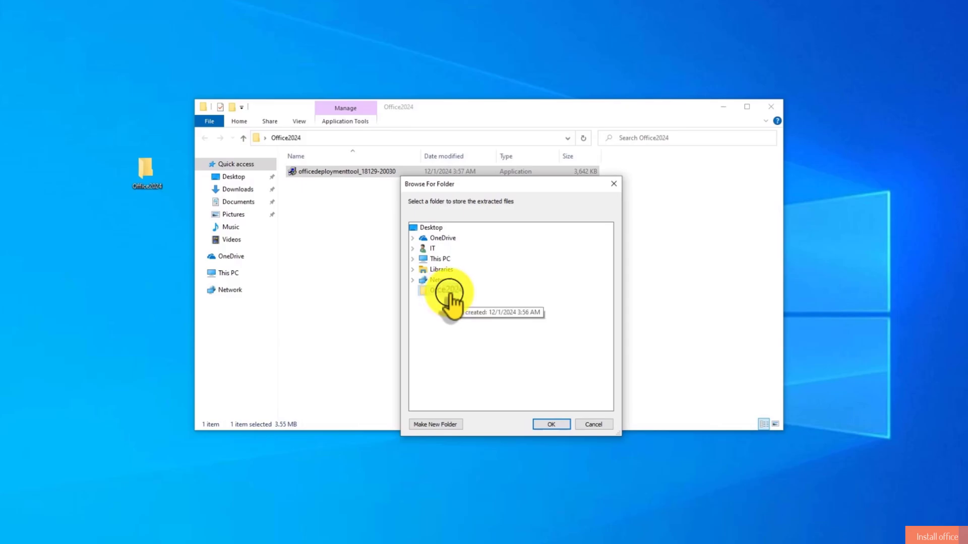
{"action": "left_click", "coordinate": [556, 423]}
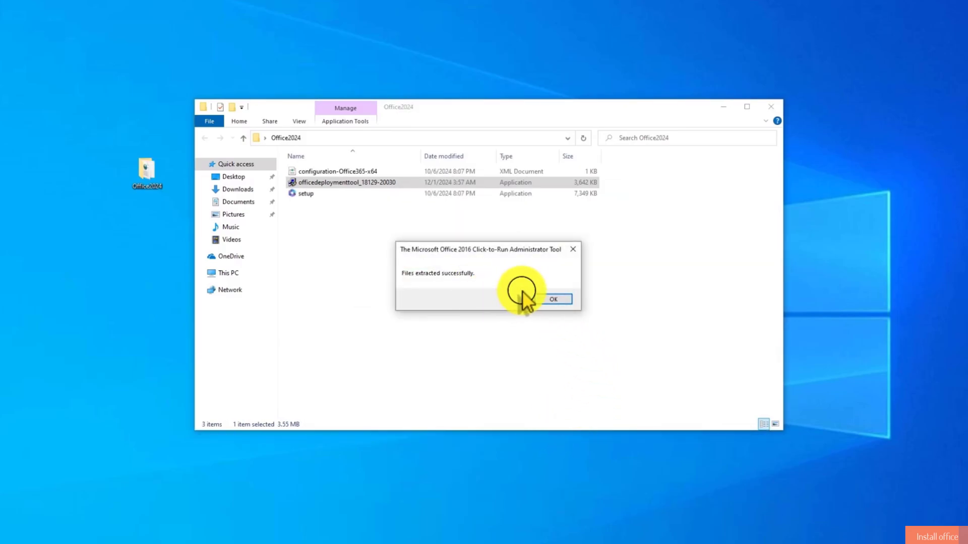
{"action": "left_click", "coordinate": [558, 302]}
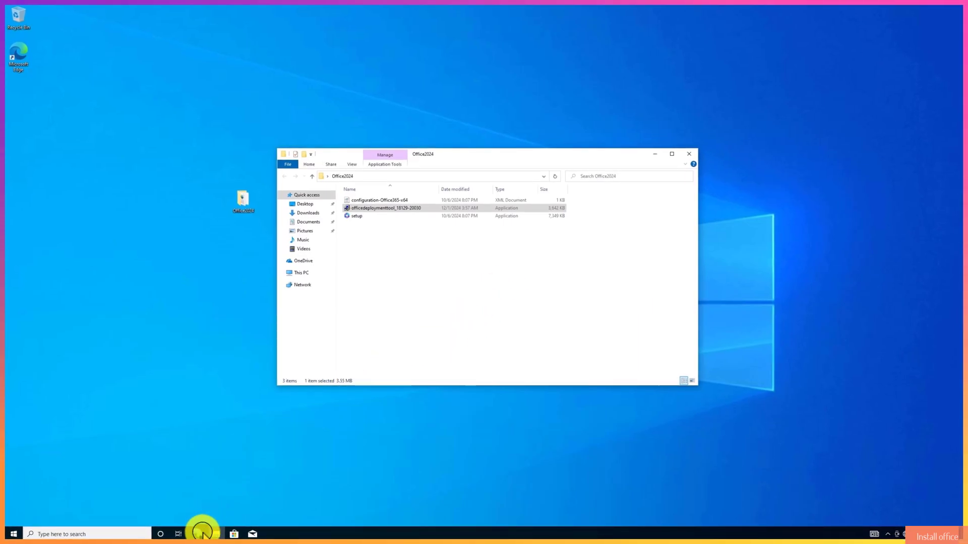
- In Edge, search Google for 'office customization tool' and open the config.office.com deployment settings
{"action": "left_click", "coordinate": [199, 534]}
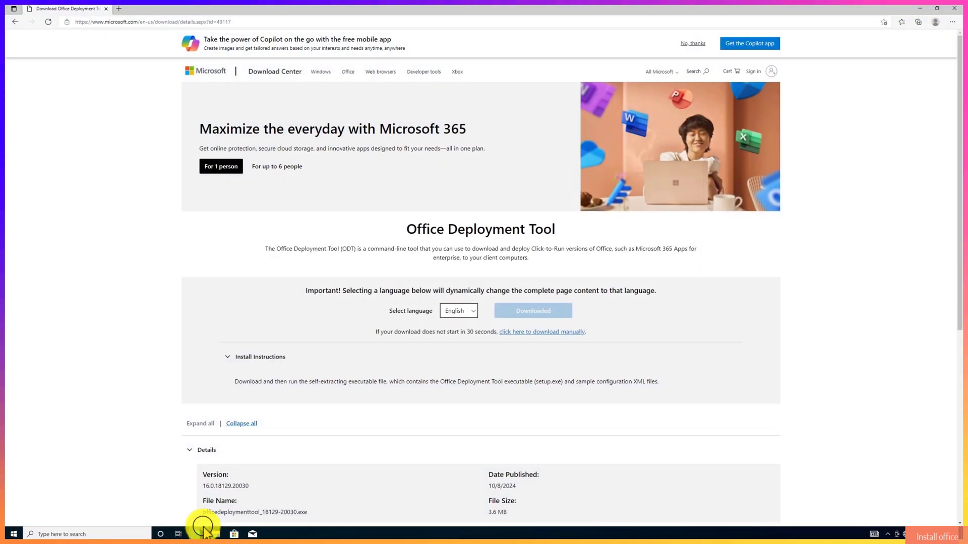
{"action": "left_click", "coordinate": [16, 22]}
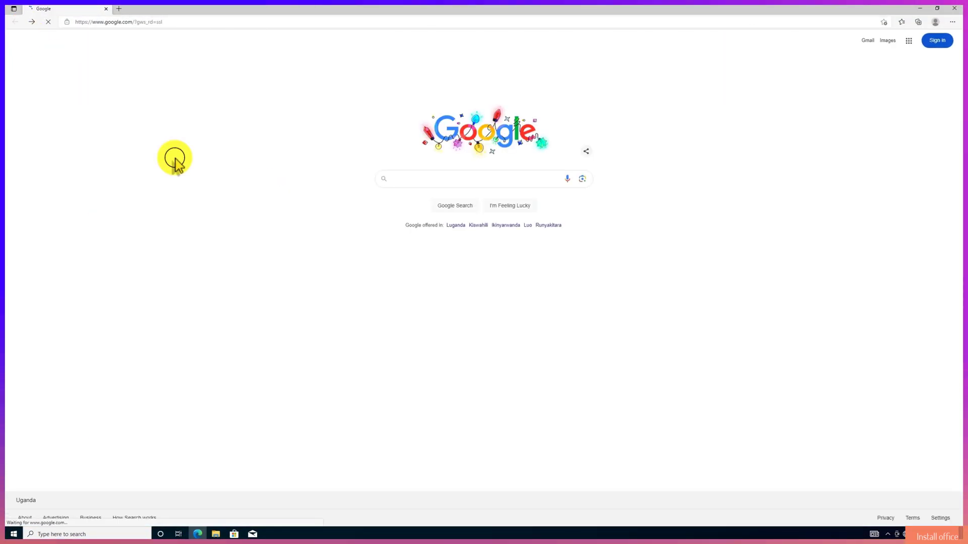
{"action": "left_click", "coordinate": [444, 181]}
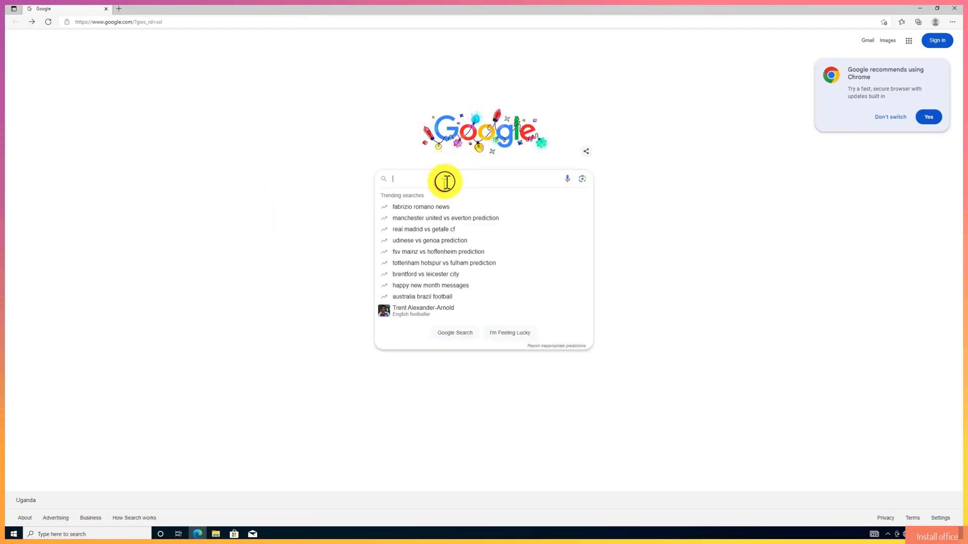
{"action": "type", "text": "office coust"}
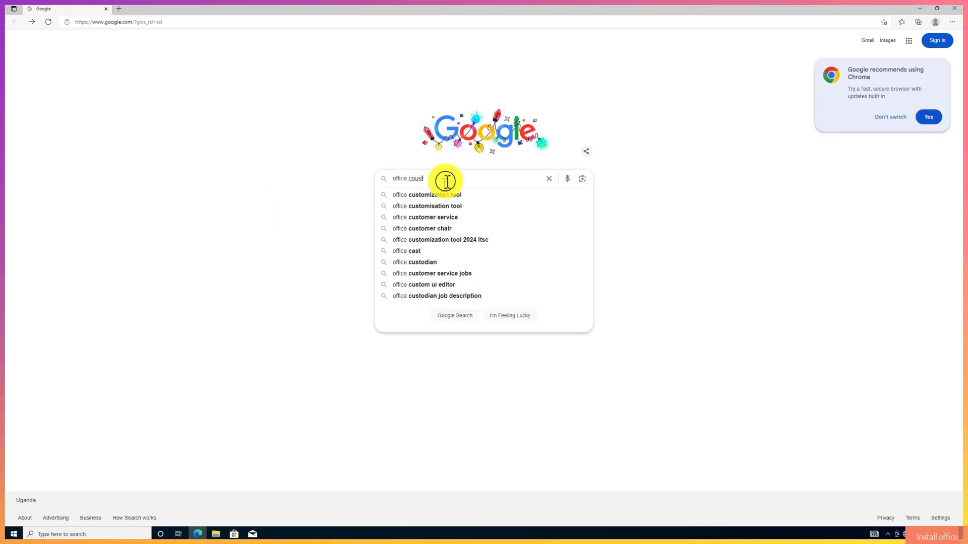
{"action": "left_click", "coordinate": [454, 195]}
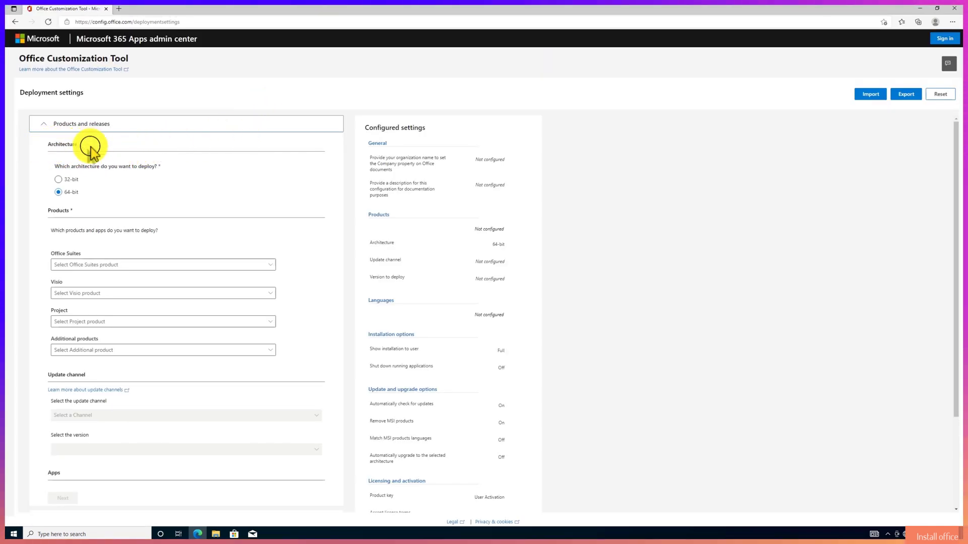
- Choose 64-bit architecture and Office LTSC Professional Plus 2024 as the Office suite
{"action": "left_click", "coordinate": [58, 192]}
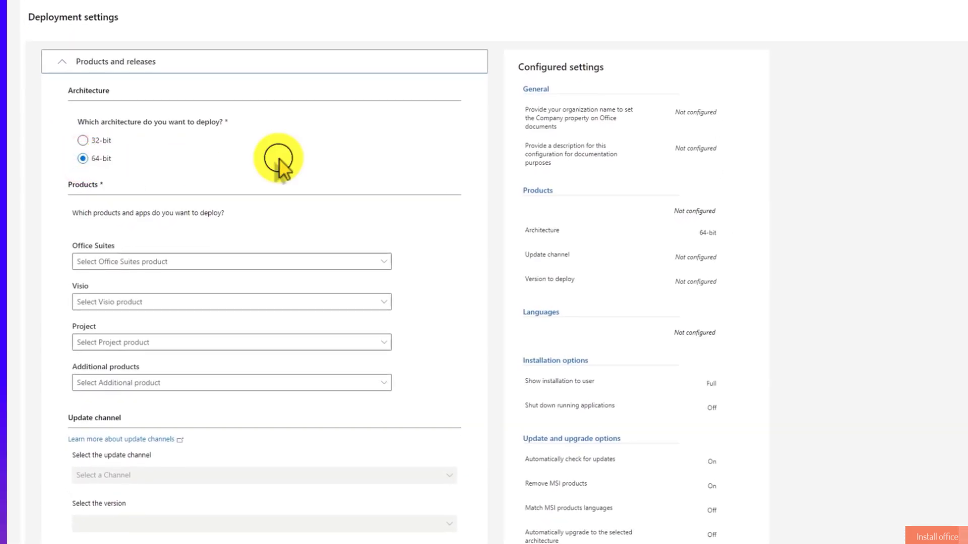
{"action": "scroll", "coordinate": [480, 143], "scroll_direction": "down", "scroll_amount": 3}
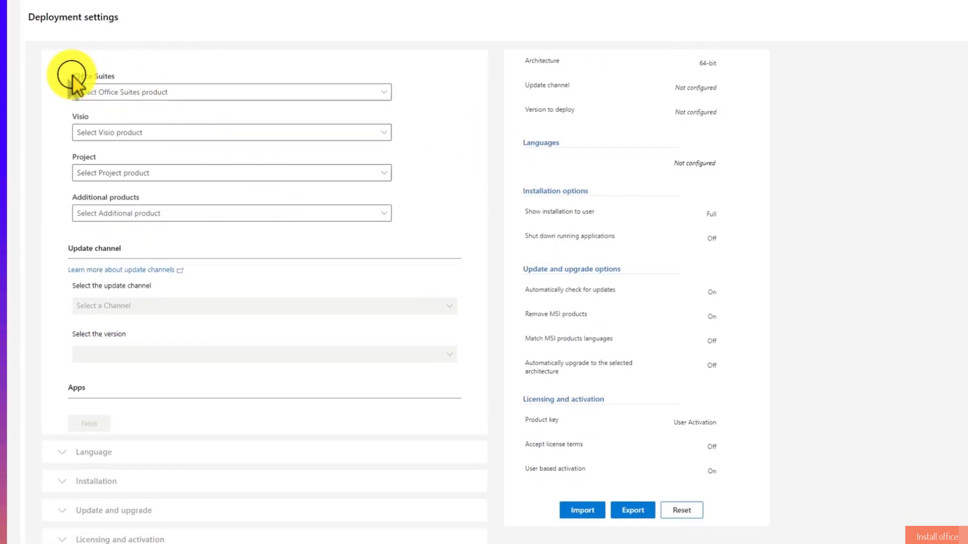
{"action": "left_click", "coordinate": [229, 95]}
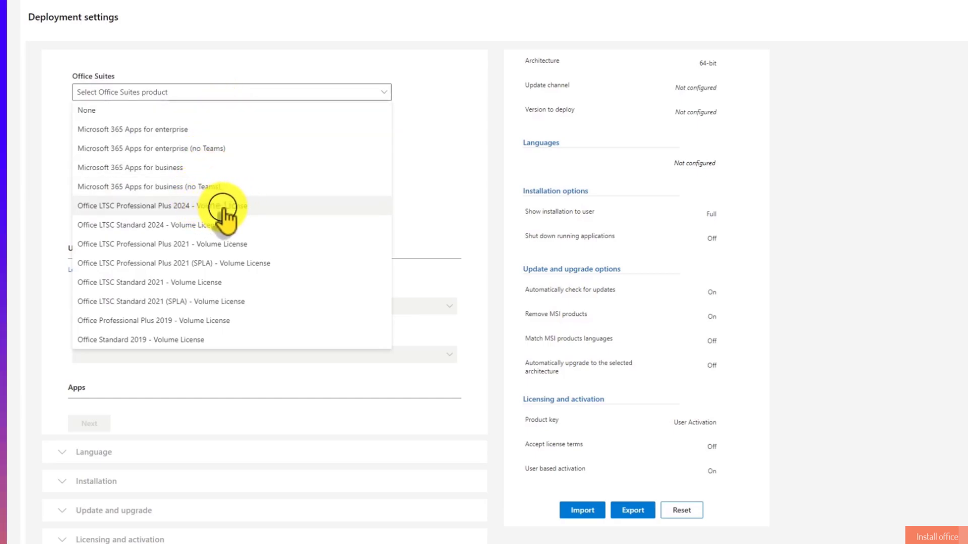
{"action": "left_click", "coordinate": [222, 207]}
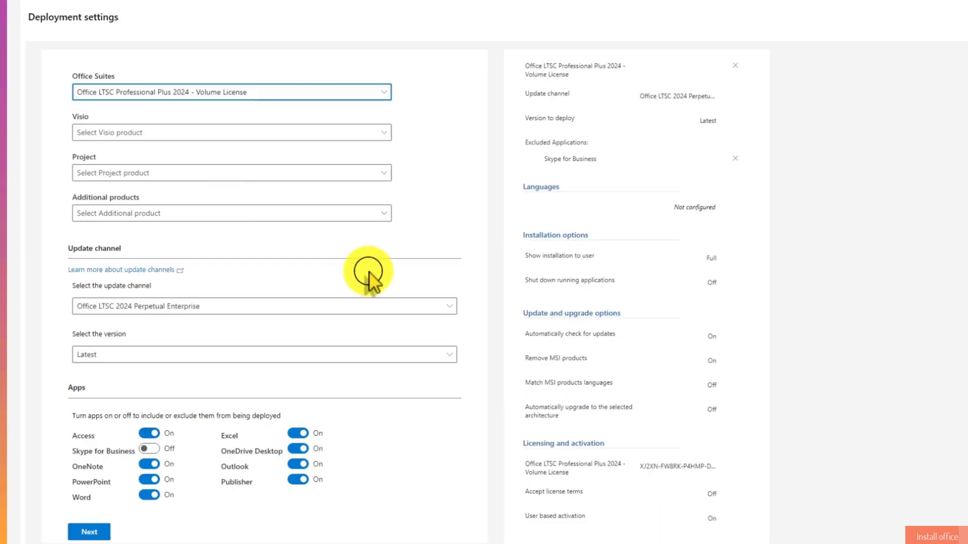
- Keep the Latest version, exclude OneDrive Desktop and OneNote, and continue to languages
{"action": "scroll", "coordinate": [381, 267], "scroll_direction": "down", "scroll_amount": 1}
{"action": "scroll", "coordinate": [382, 267], "scroll_direction": "down", "scroll_amount": 2}
{"action": "scroll", "coordinate": [382, 267], "scroll_direction": "down", "scroll_amount": 1}
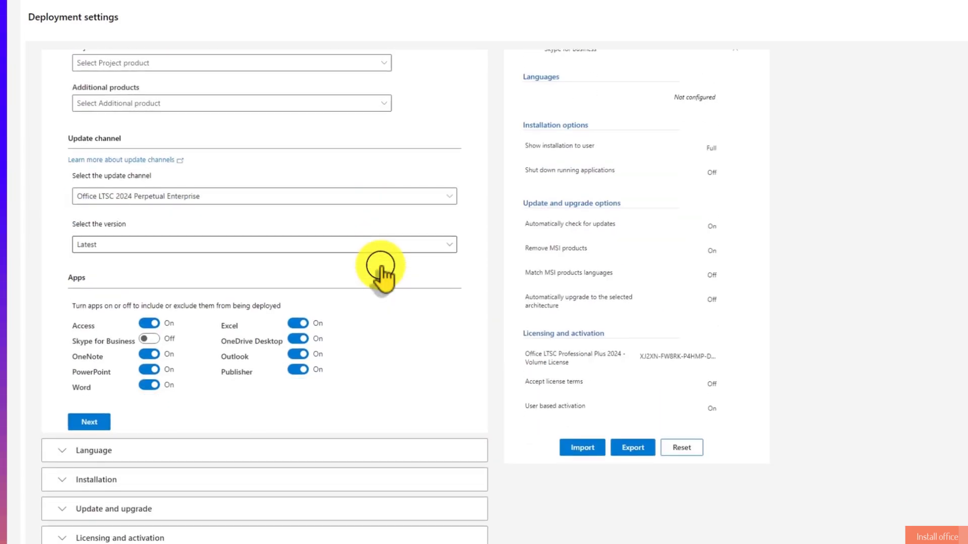
{"action": "left_click", "coordinate": [134, 243]}
{"action": "left_click", "coordinate": [119, 261]}
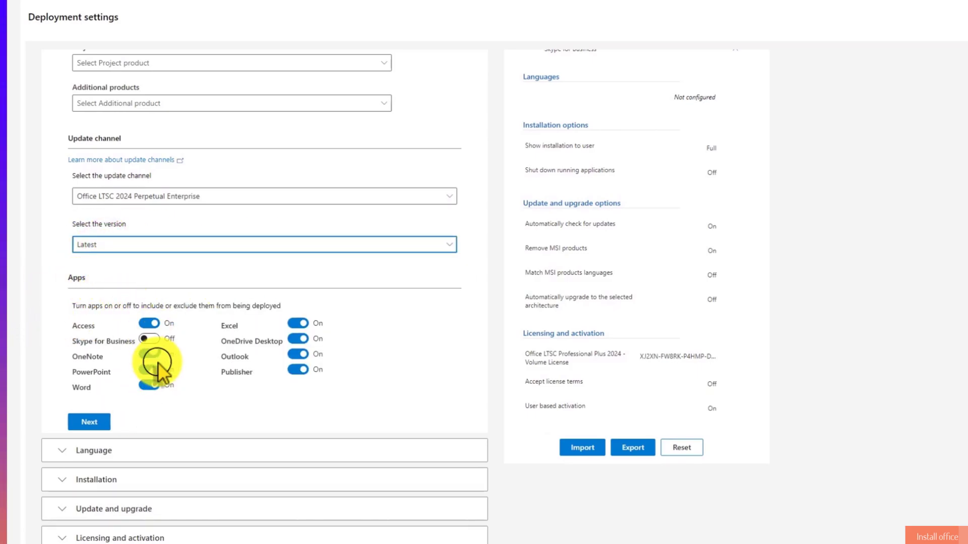
{"action": "left_click", "coordinate": [298, 339]}
{"action": "left_click", "coordinate": [149, 356]}
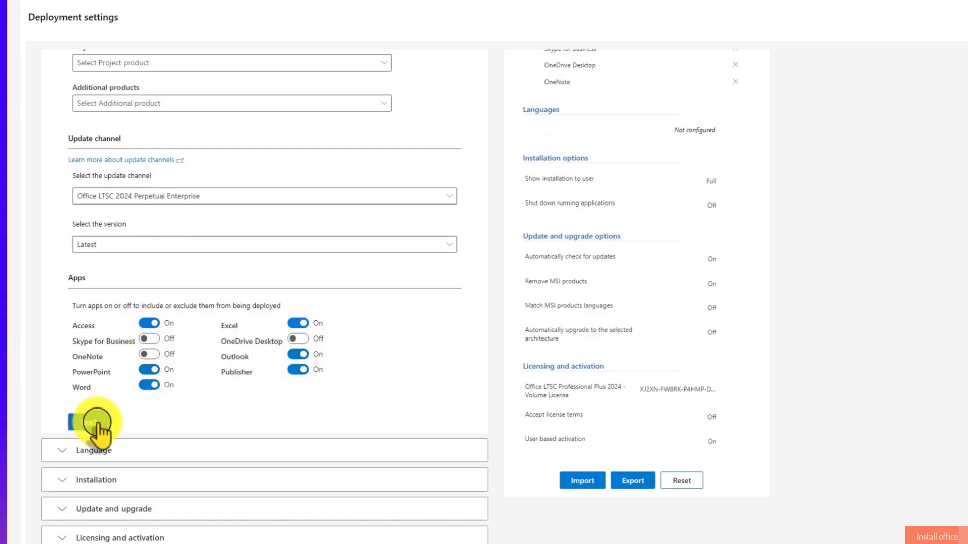
{"action": "left_click", "coordinate": [96, 423]}
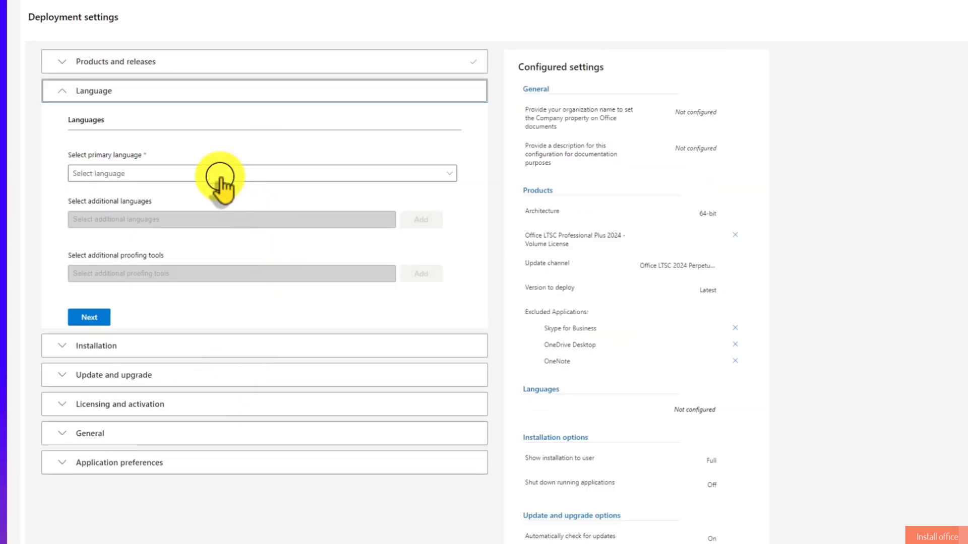
- Set English (United States) as primary language and accept defaults through General and Application preferences
{"action": "left_click", "coordinate": [139, 174]}
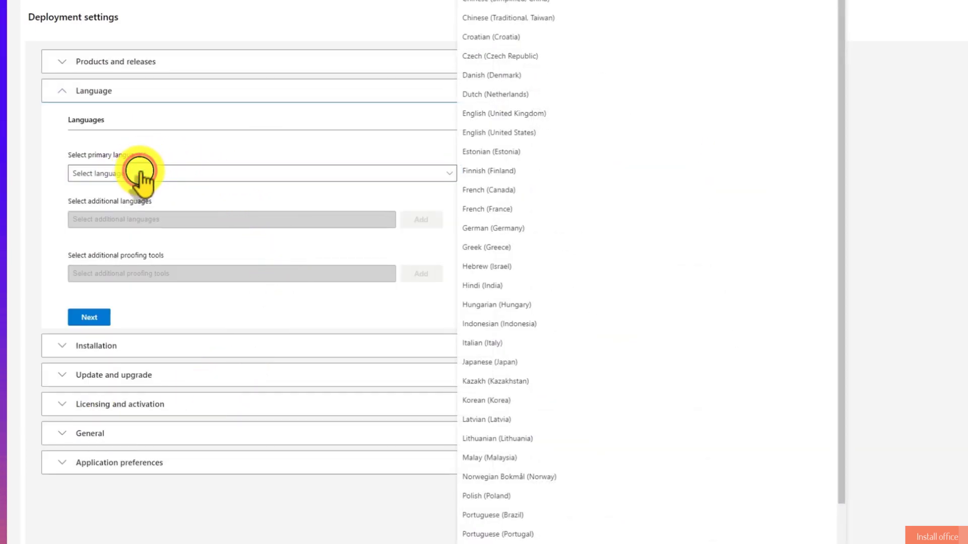
{"action": "left_click", "coordinate": [530, 132]}
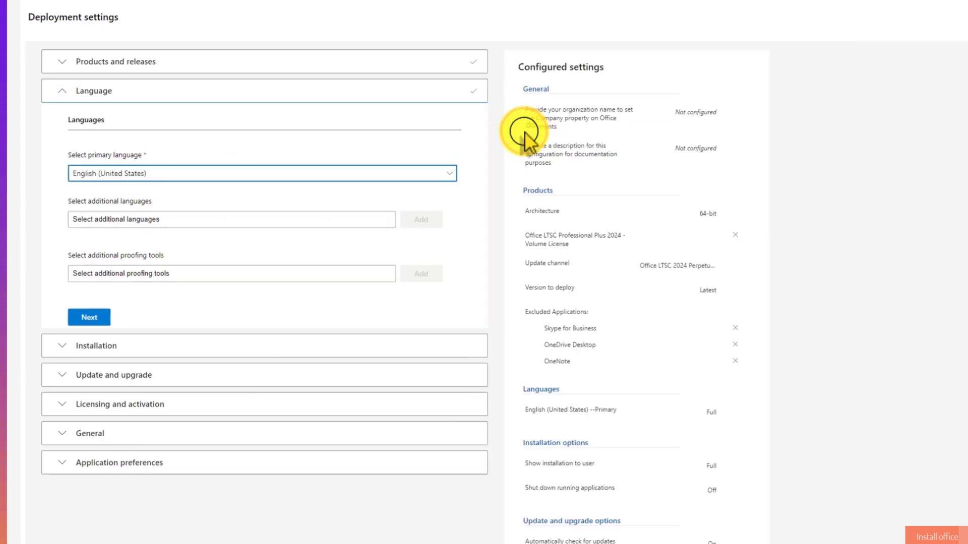
{"action": "left_click", "coordinate": [61, 434]}
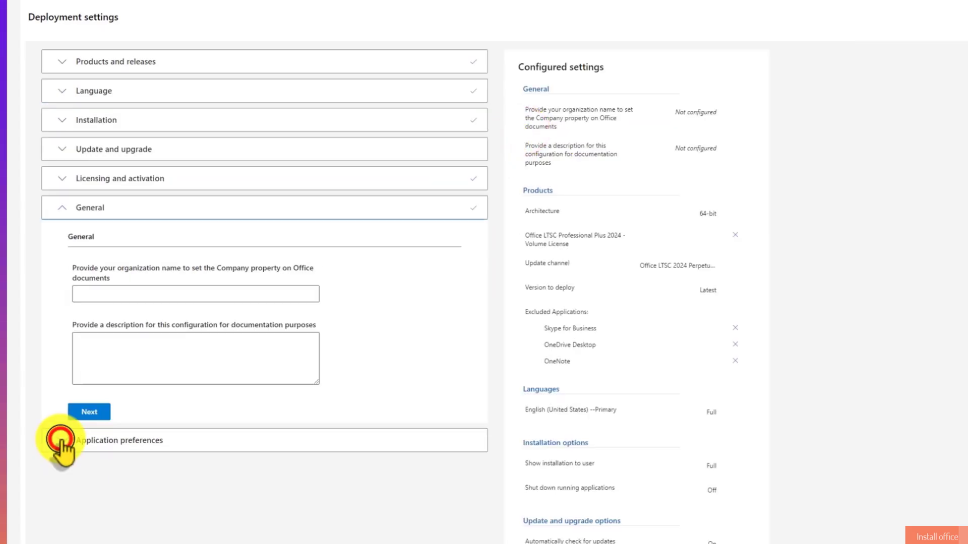
{"action": "left_click", "coordinate": [61, 441]}
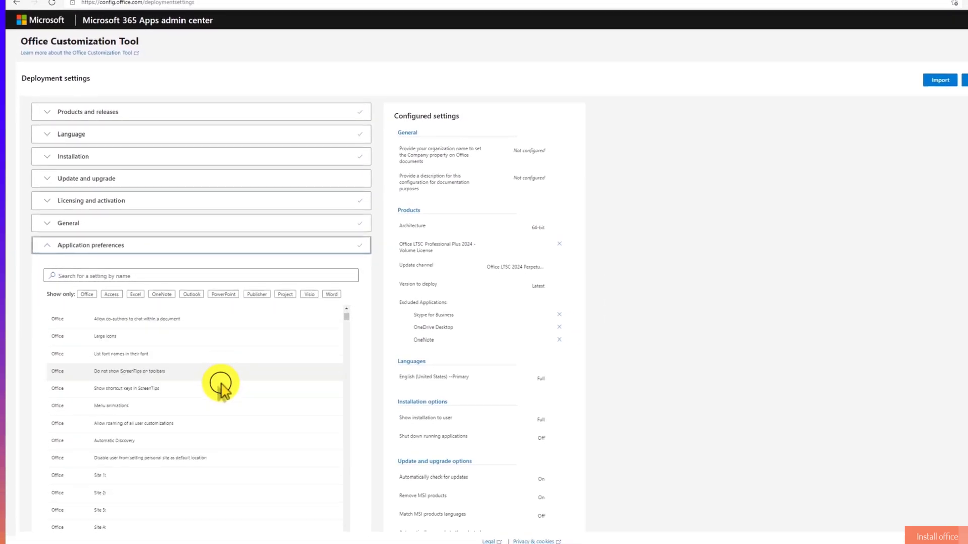
{"action": "scroll", "coordinate": [222, 394], "scroll_direction": "down", "scroll_amount": 10}
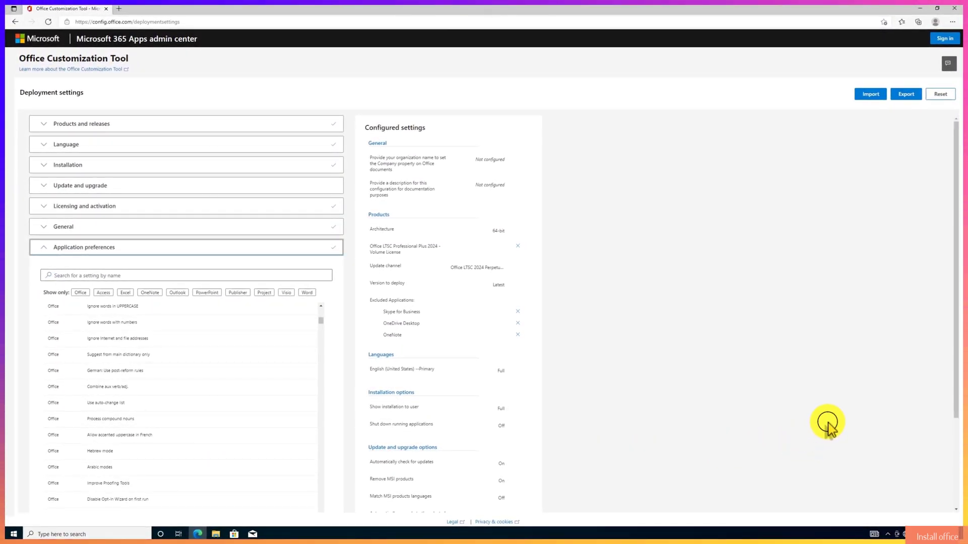
{"action": "scroll", "coordinate": [956, 396], "scroll_direction": "down", "scroll_amount": 3}
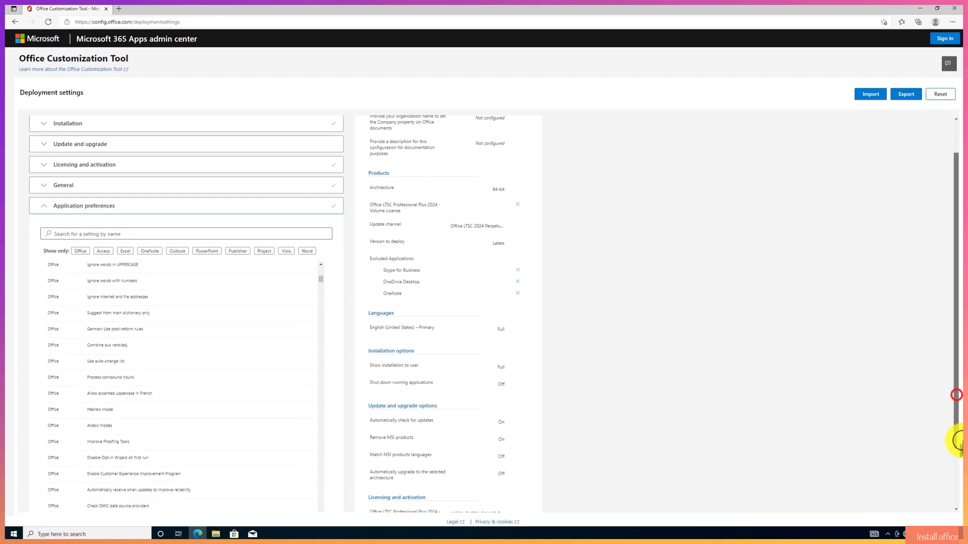
{"action": "left_click", "coordinate": [54, 497]}
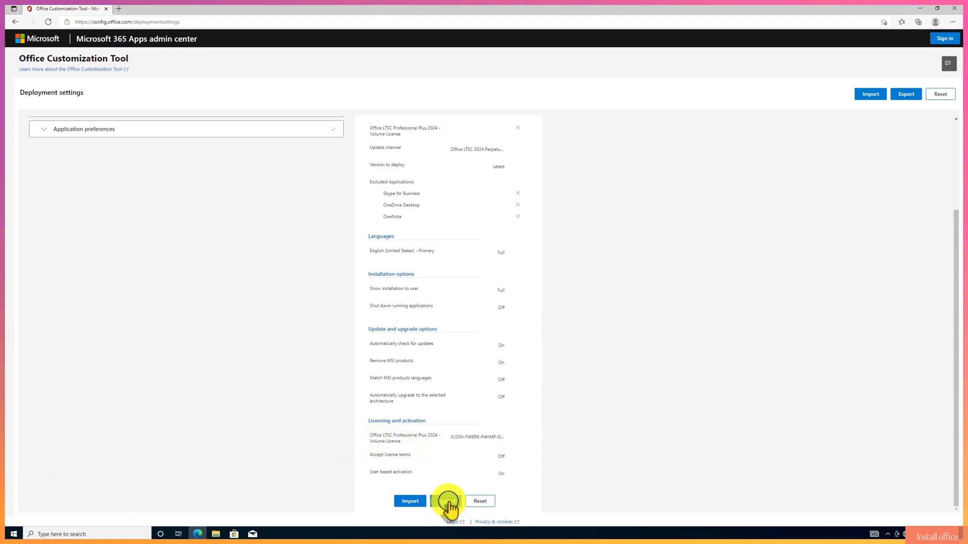
- Export the configuration with Office Open XML formats as default, accepting the license, as Configuration.xml
{"action": "left_click", "coordinate": [446, 502]}
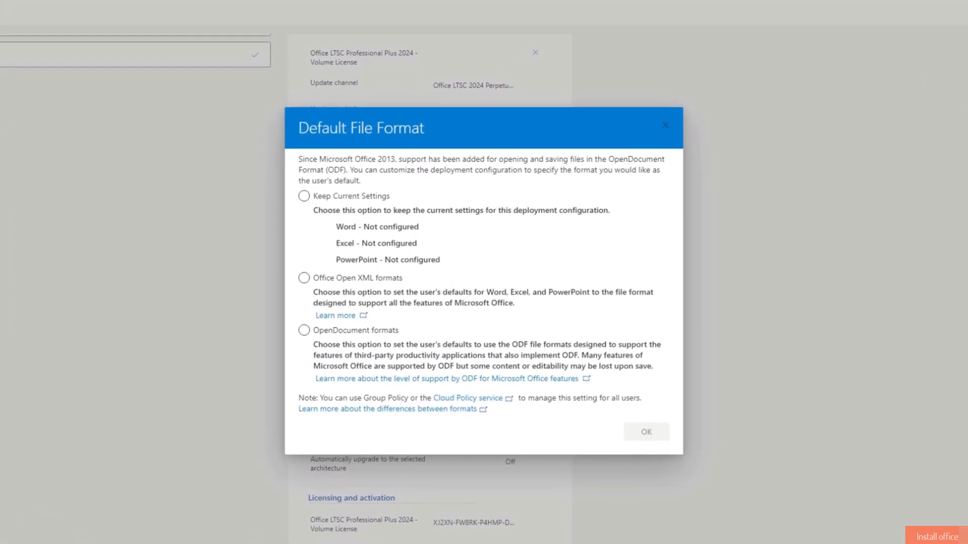
{"action": "left_click", "coordinate": [305, 278]}
{"action": "left_click", "coordinate": [644, 433]}
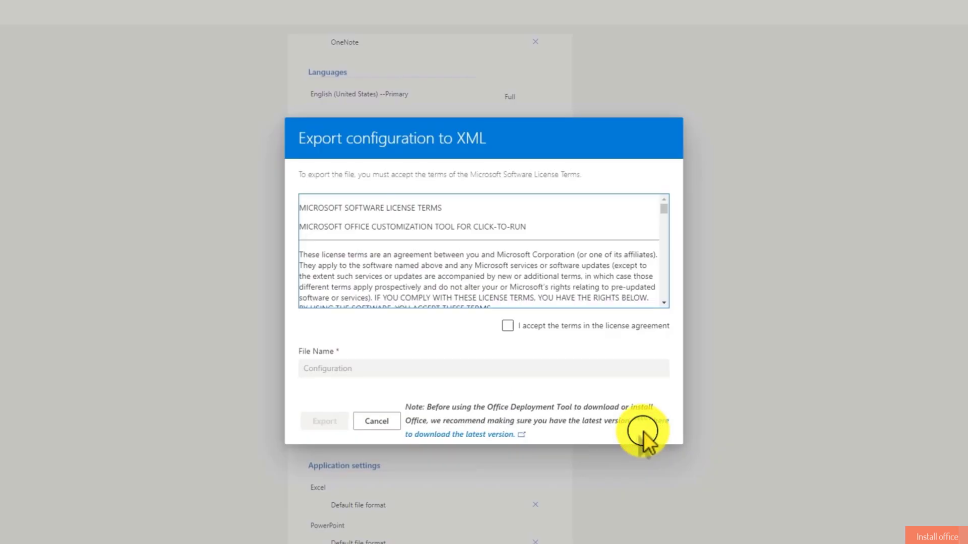
{"action": "left_click", "coordinate": [505, 325]}
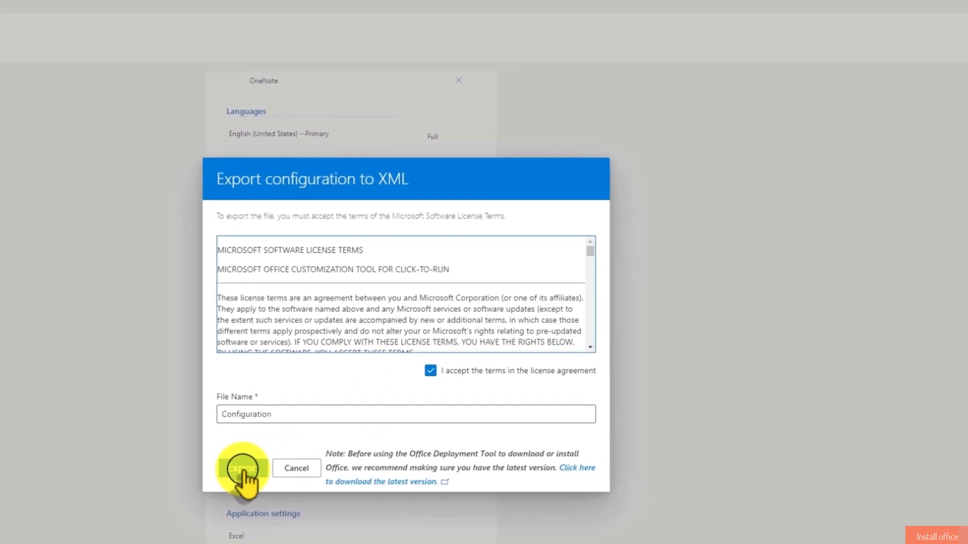
{"action": "left_click", "coordinate": [239, 472]}
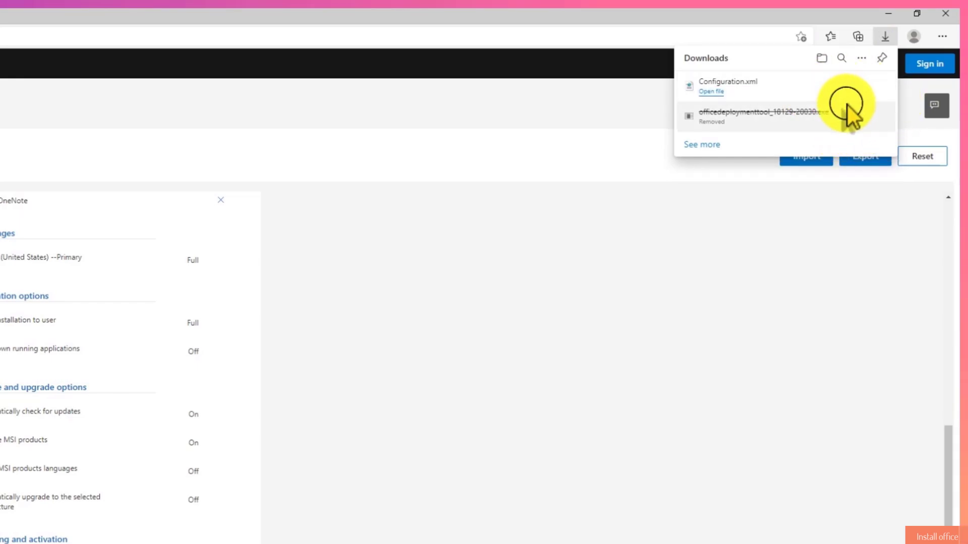
- Drag Configuration.xml from Downloads into the Office2024 window and close Downloads, leaving four files there
{"action": "left_click", "coordinate": [845, 83]}
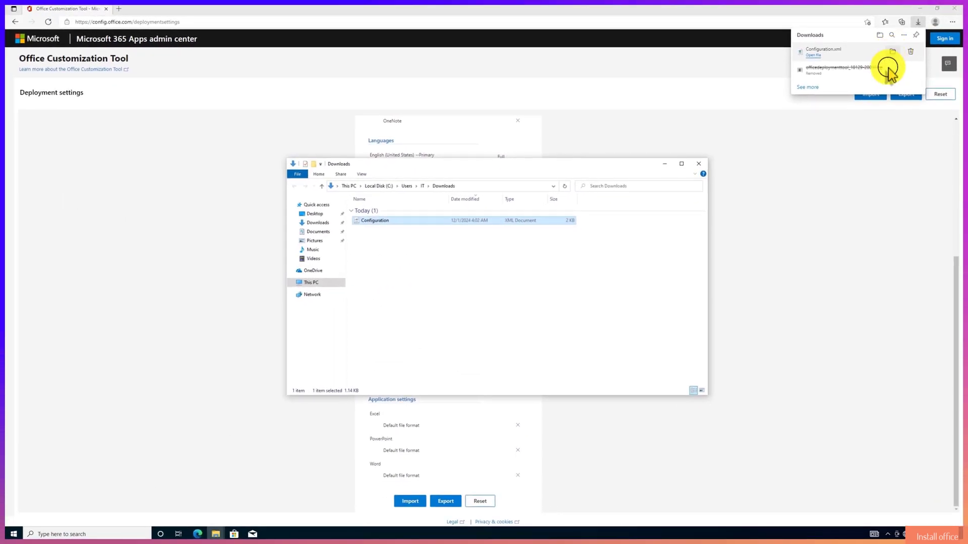
{"action": "left_click", "coordinate": [915, 9]}
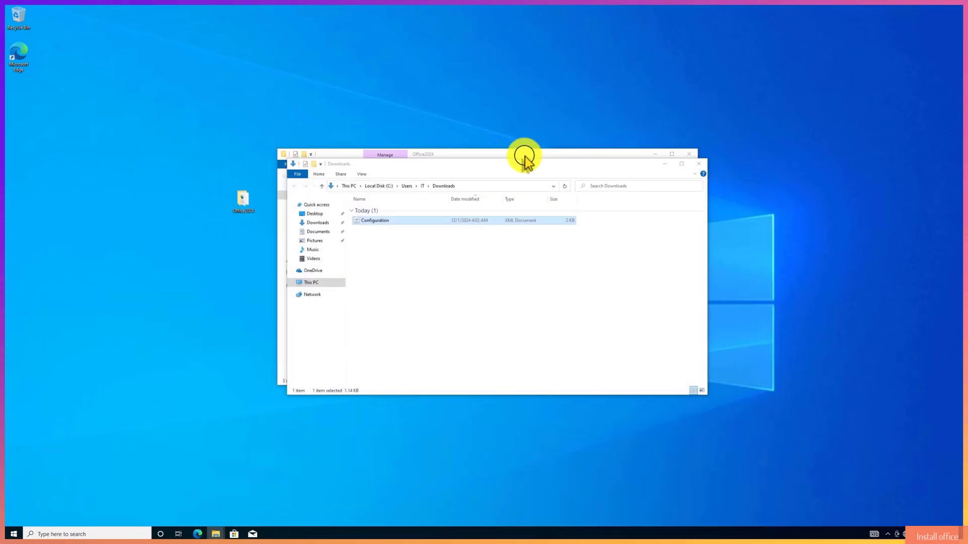
{"action": "left_click_drag", "start_coordinate": [521, 166], "coordinate": [749, 208]}
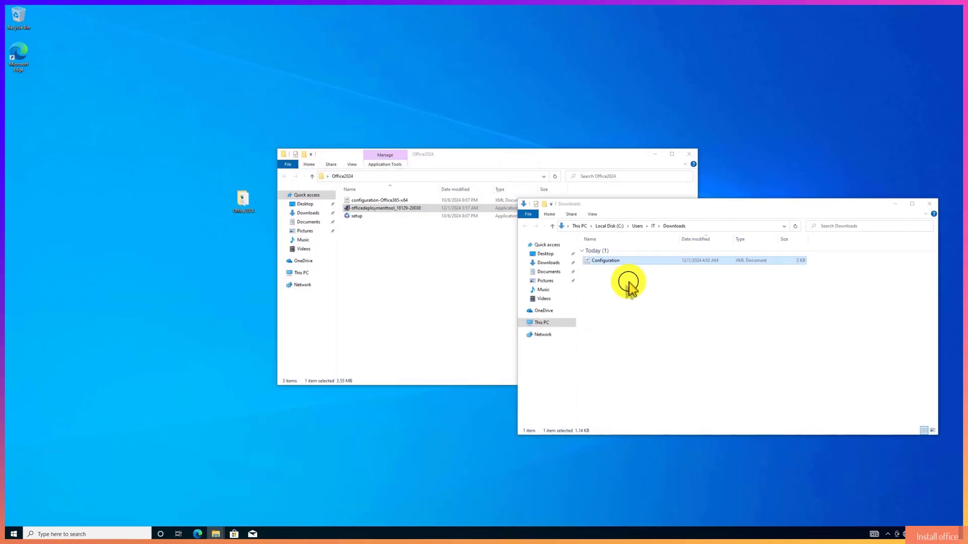
{"action": "left_click_drag", "start_coordinate": [603, 266], "coordinate": [408, 290]}
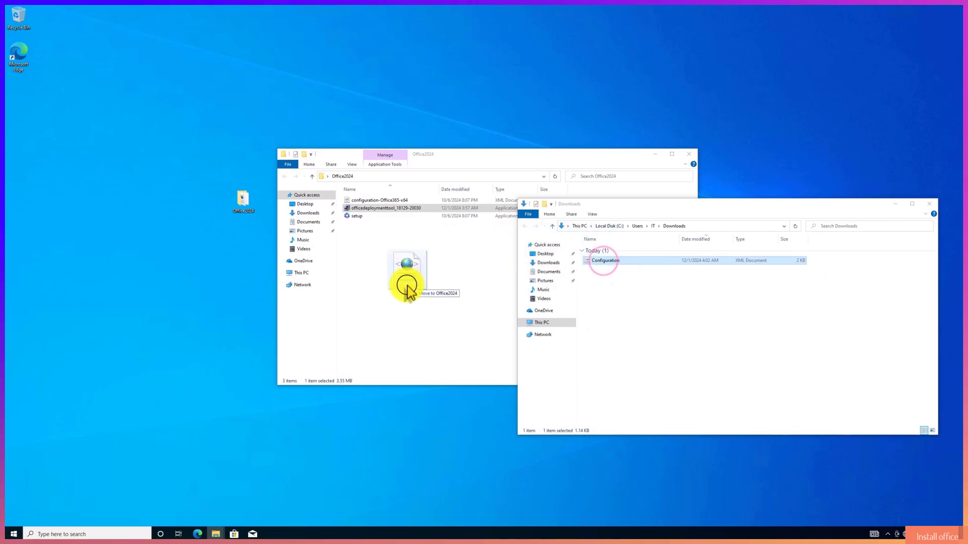
{"action": "left_click", "coordinate": [929, 204]}
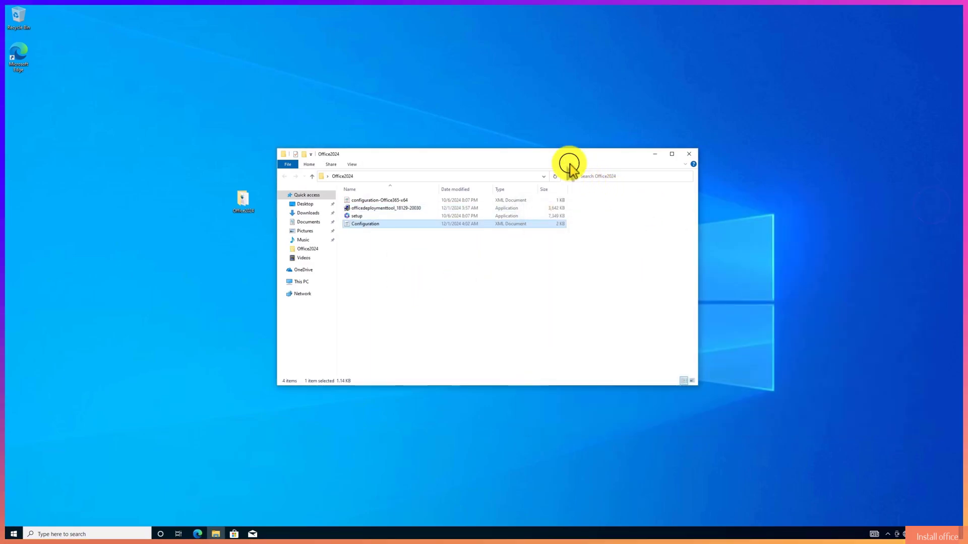
{"action": "left_click_drag", "start_coordinate": [567, 153], "coordinate": [604, 147]}
{"action": "left_click_drag", "start_coordinate": [464, 270], "coordinate": [439, 185]}
{"action": "left_click", "coordinate": [441, 266]}
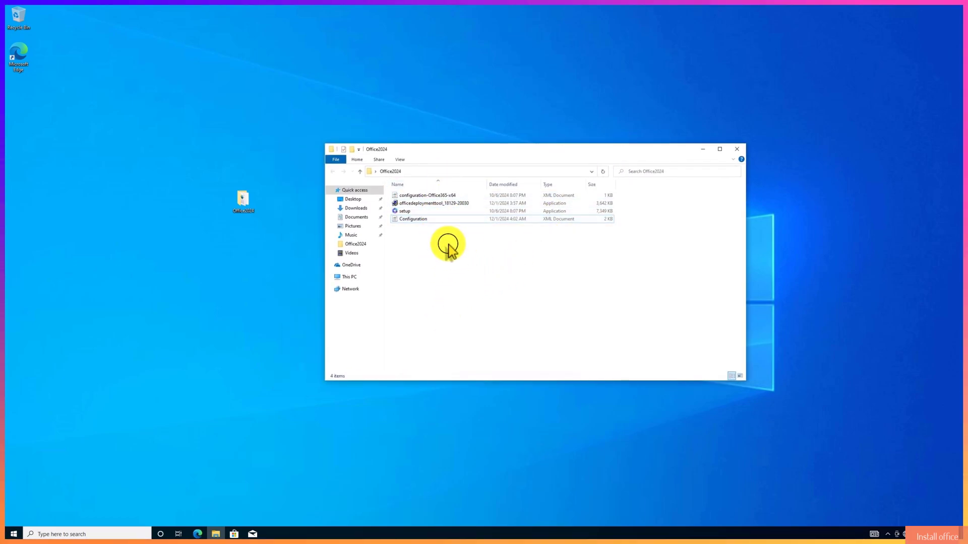
- Cut the desktop Office2024 folder and paste it into Local Disk (C:) via This PC
{"action": "left_click", "coordinate": [733, 149]}
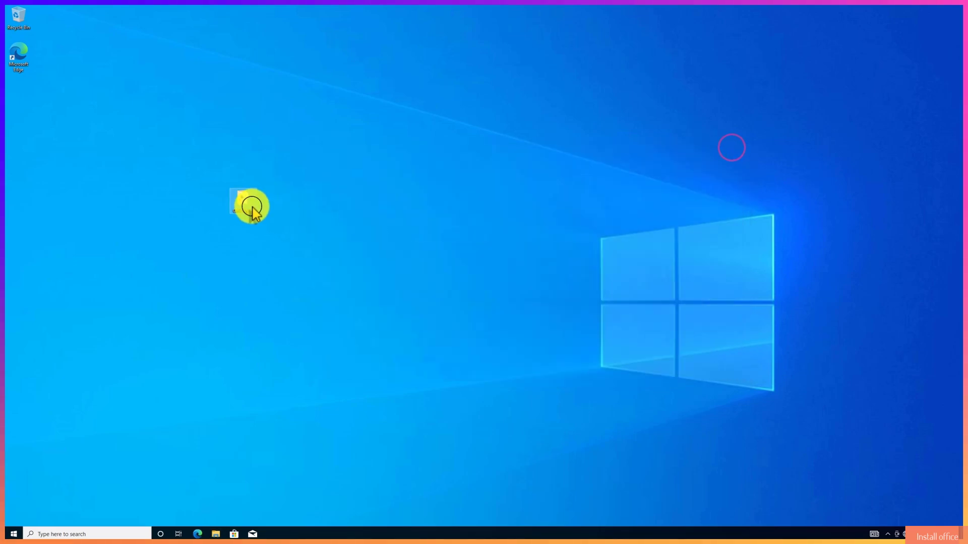
{"action": "right_click", "coordinate": [242, 204]}
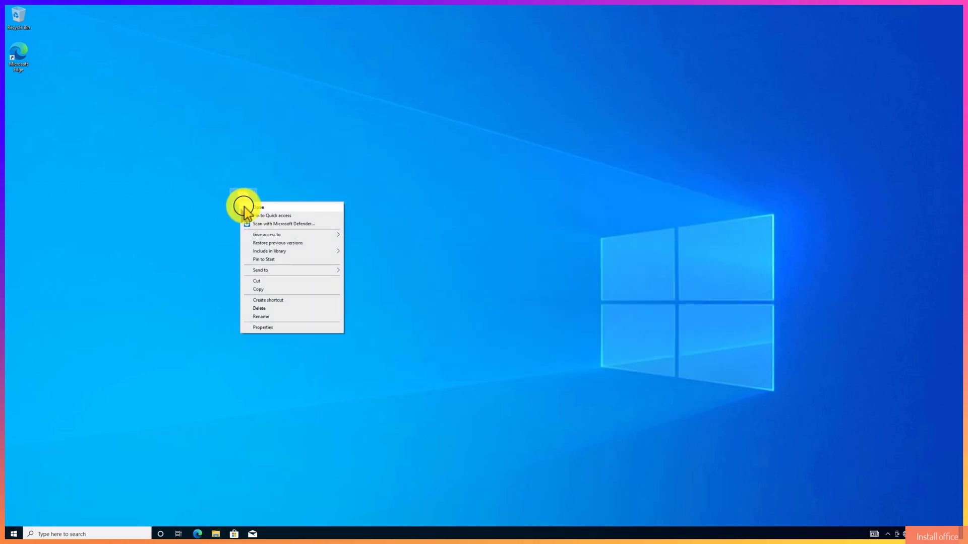
{"action": "left_click", "coordinate": [263, 282]}
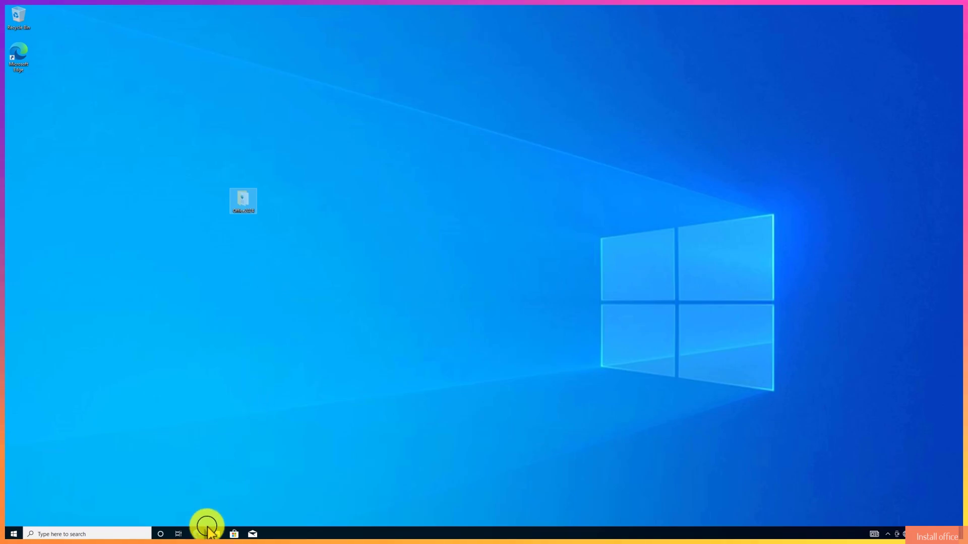
{"action": "left_click", "coordinate": [213, 536]}
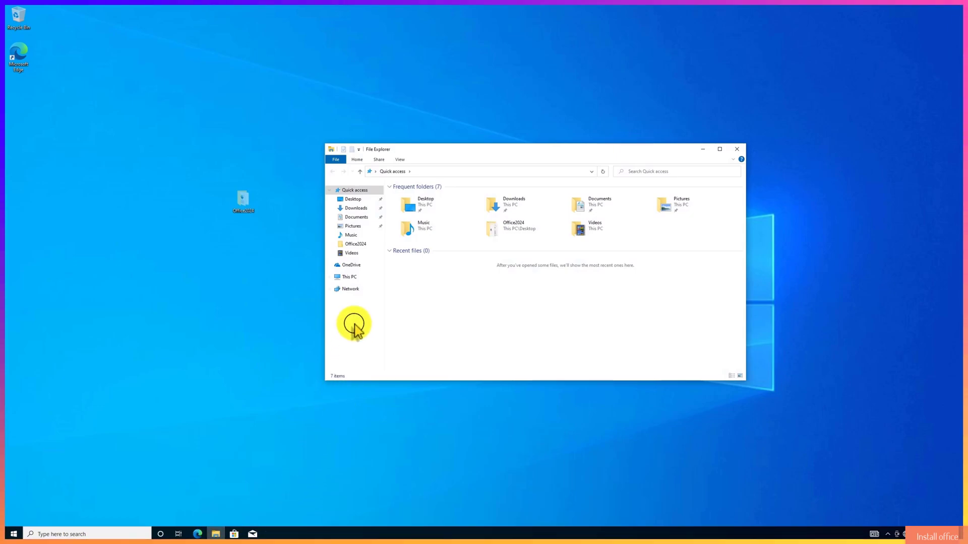
{"action": "left_click", "coordinate": [350, 276]}
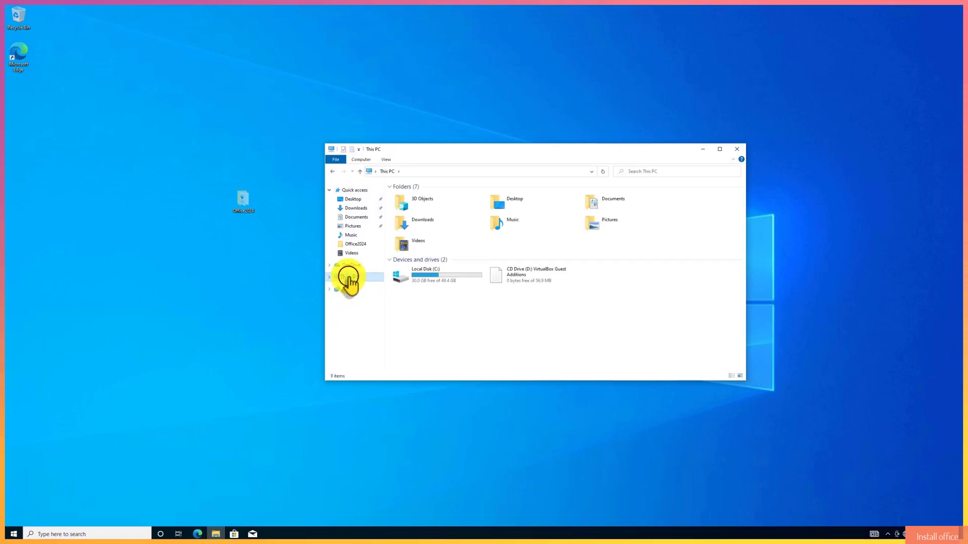
{"action": "left_click", "coordinate": [430, 276]}
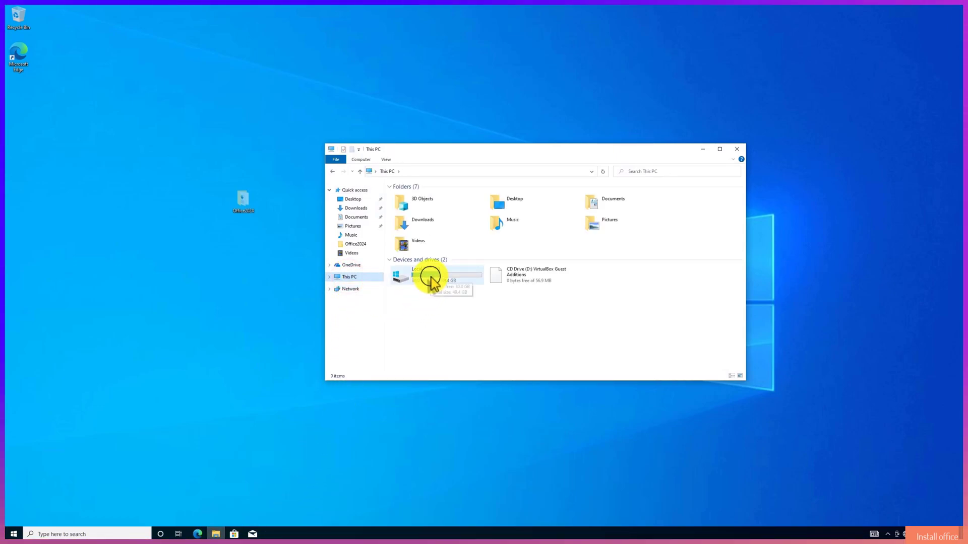
{"action": "double_click", "coordinate": [429, 276]}
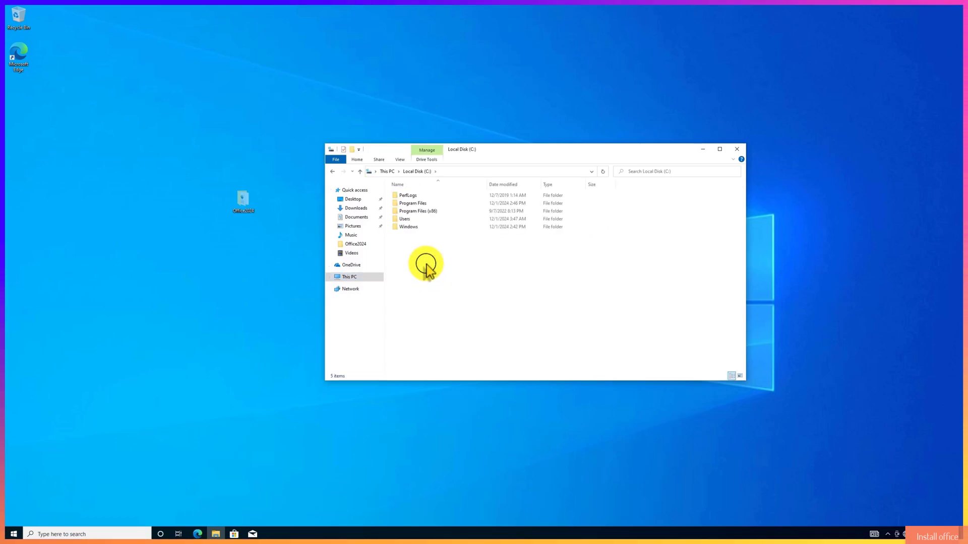
{"action": "right_click", "coordinate": [417, 252]}
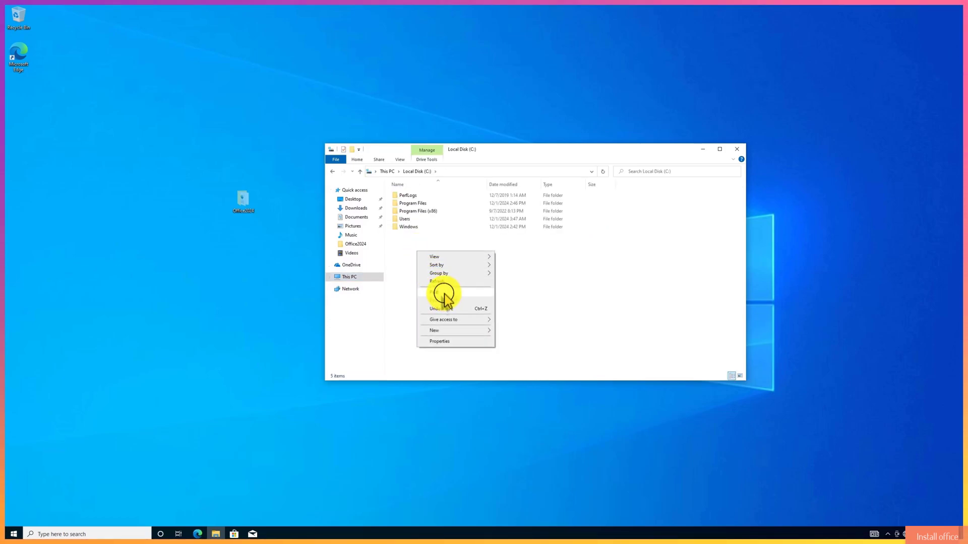
{"action": "left_click", "coordinate": [444, 293]}
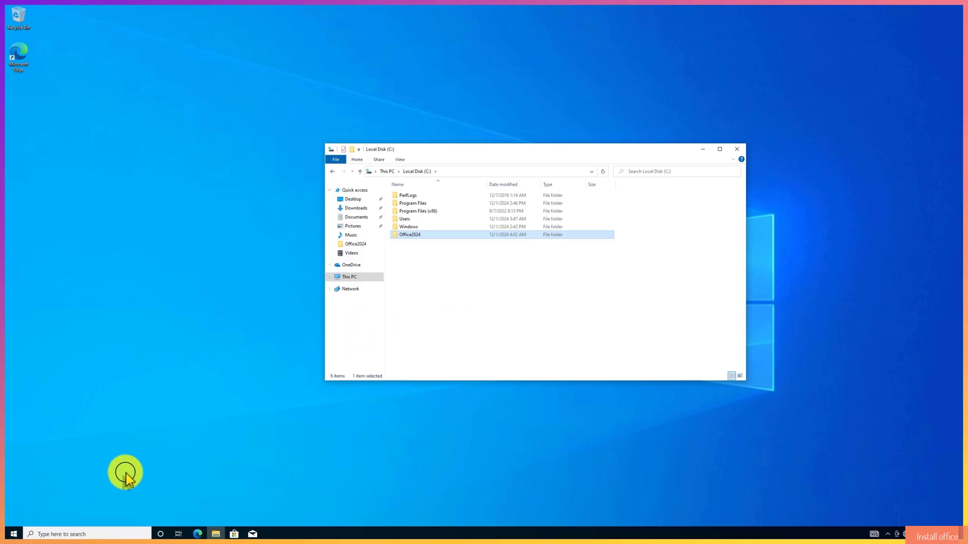
- Launch Command Prompt as administrator from the taskbar search and approve the UAC prompt
{"action": "left_click", "coordinate": [62, 534]}
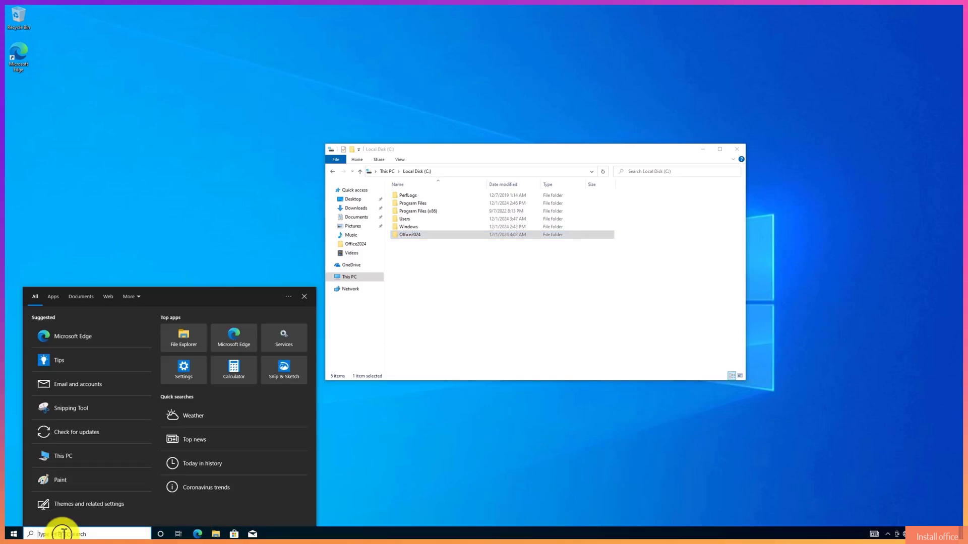
{"action": "type", "text": "cmd"}
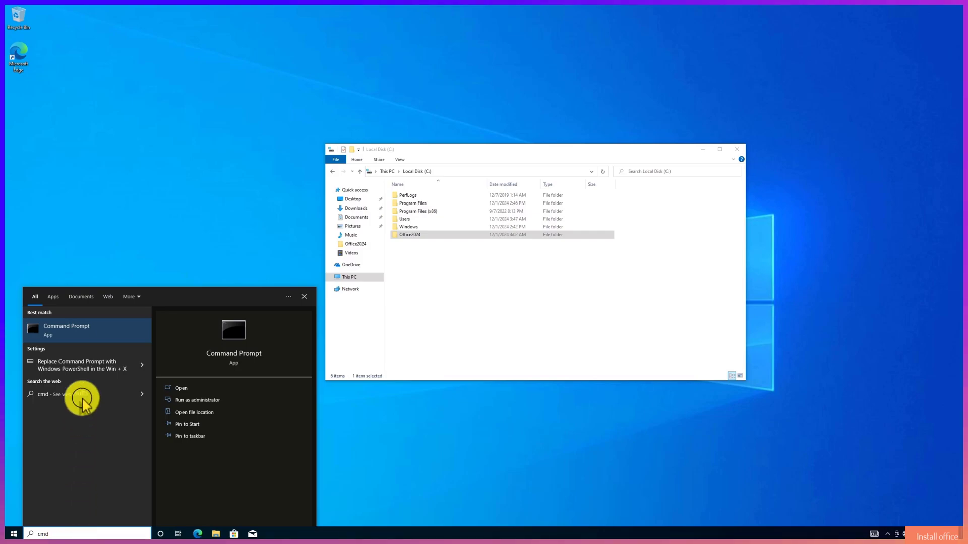
{"action": "left_click", "coordinate": [82, 332]}
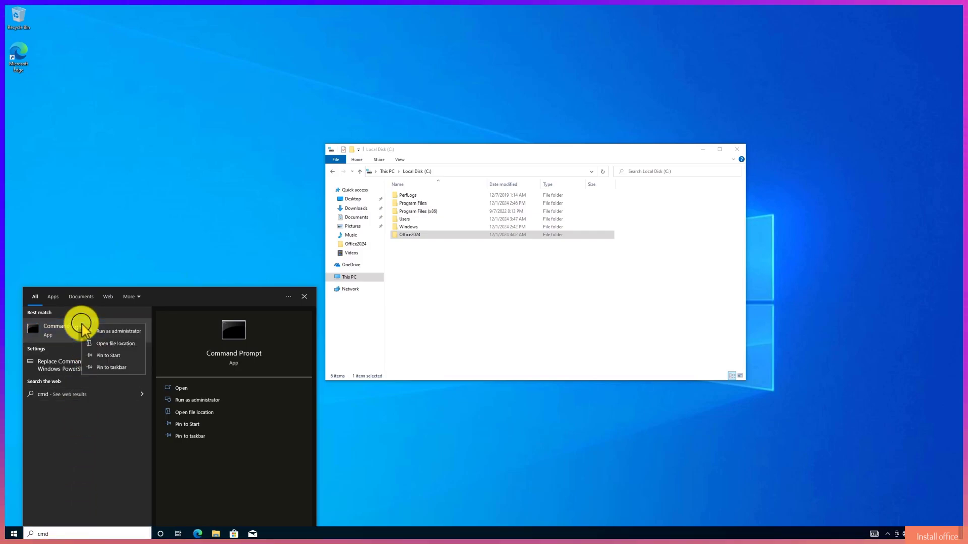
{"action": "left_click", "coordinate": [108, 332]}
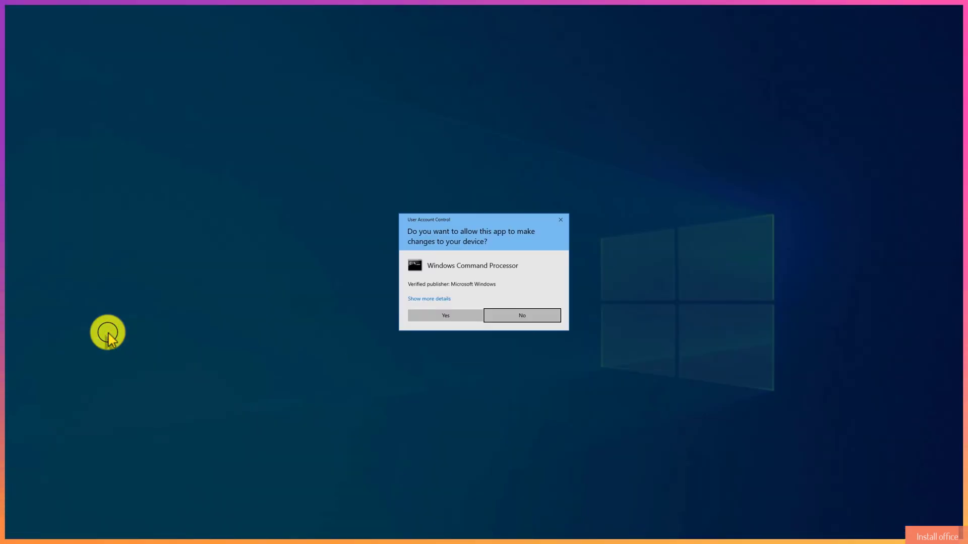
{"action": "left_click", "coordinate": [468, 317]}
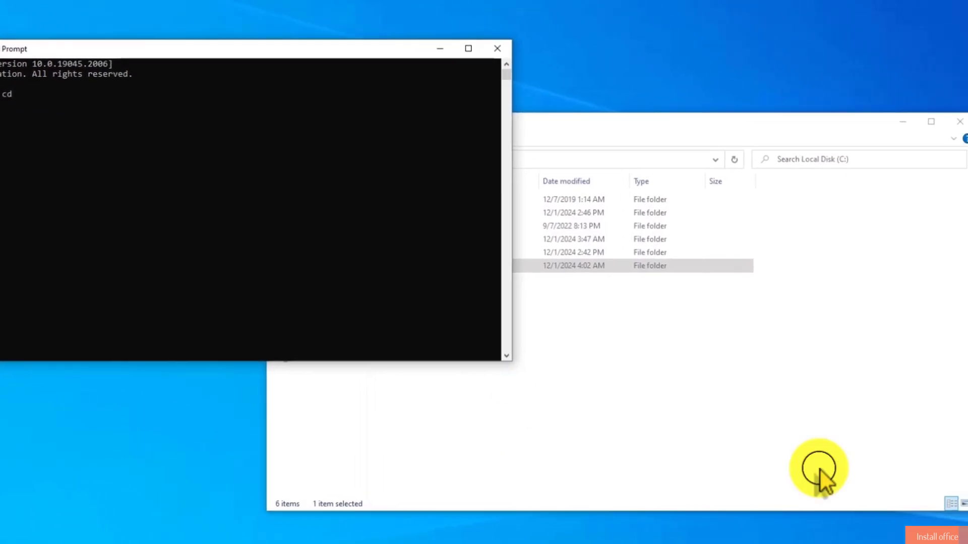
- Copy the C:\Office2024 folder address from Explorer and paste it after cd in Command Prompt
{"action": "left_click", "coordinate": [949, 454]}
{"action": "left_click_drag", "start_coordinate": [585, 120], "coordinate": [880, 238]}
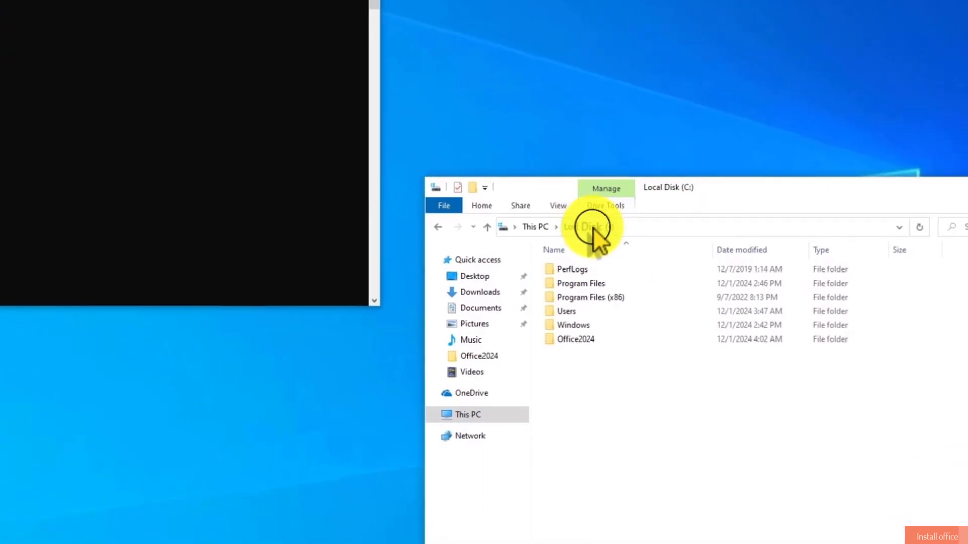
{"action": "double_click", "coordinate": [586, 338]}
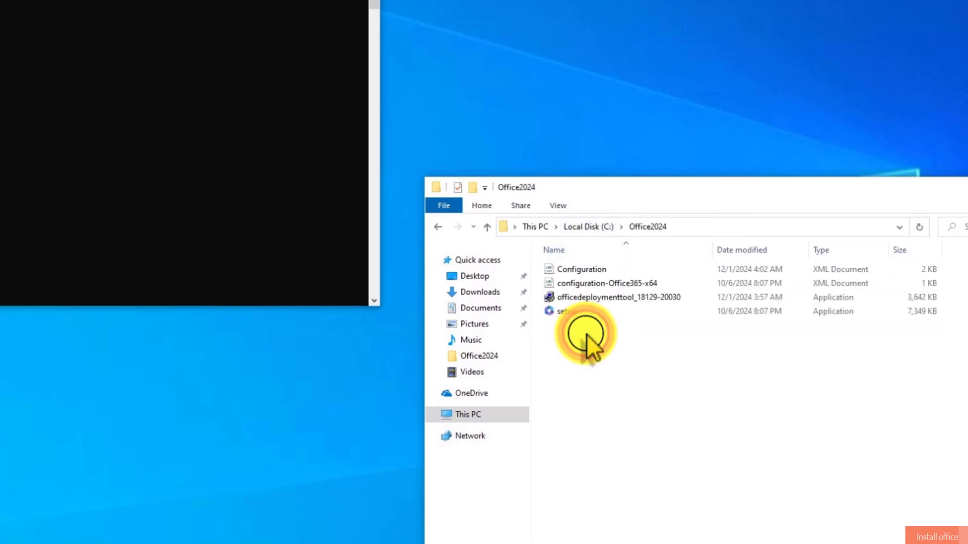
{"action": "right_click", "coordinate": [653, 226]}
{"action": "left_click", "coordinate": [702, 236]}
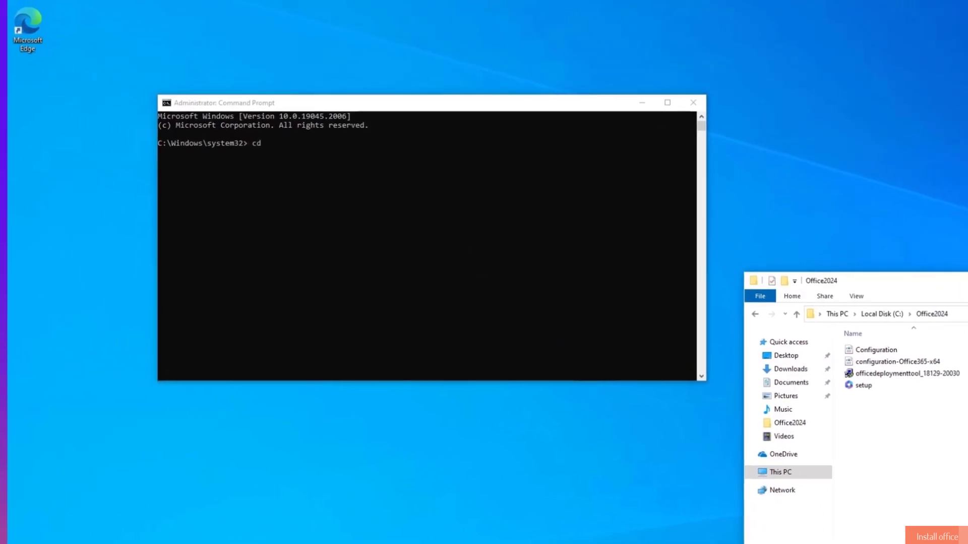
{"action": "left_click_drag", "start_coordinate": [313, 109], "coordinate": [309, 117]}
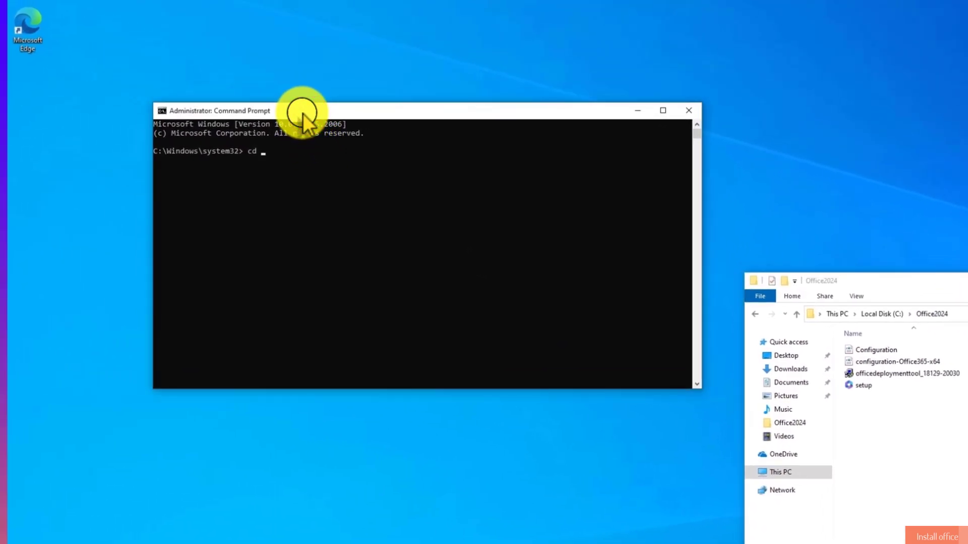
{"action": "key", "text": "ctrl+v"}
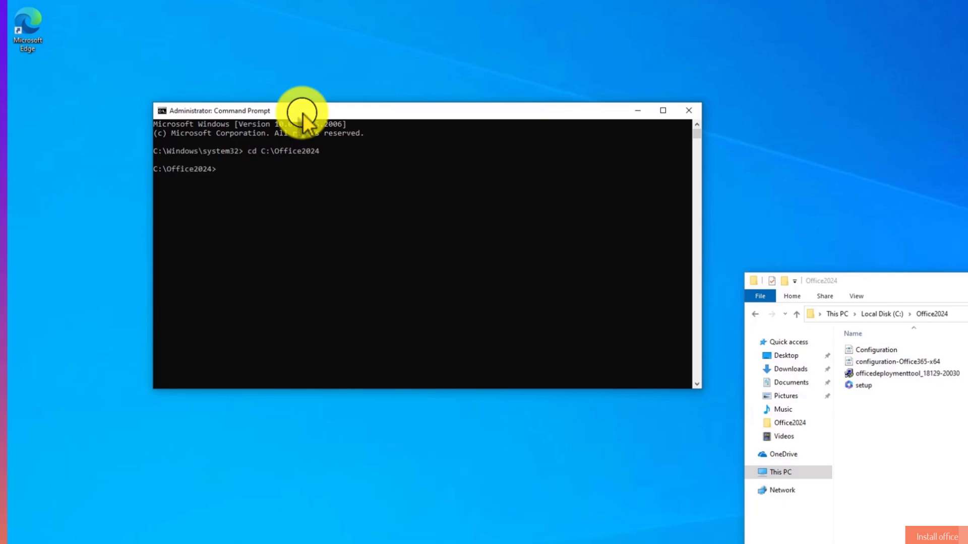
- Enter and run setup /configure Configuration.xml, copying the file name from Explorer
{"action": "type", "text": "se"}
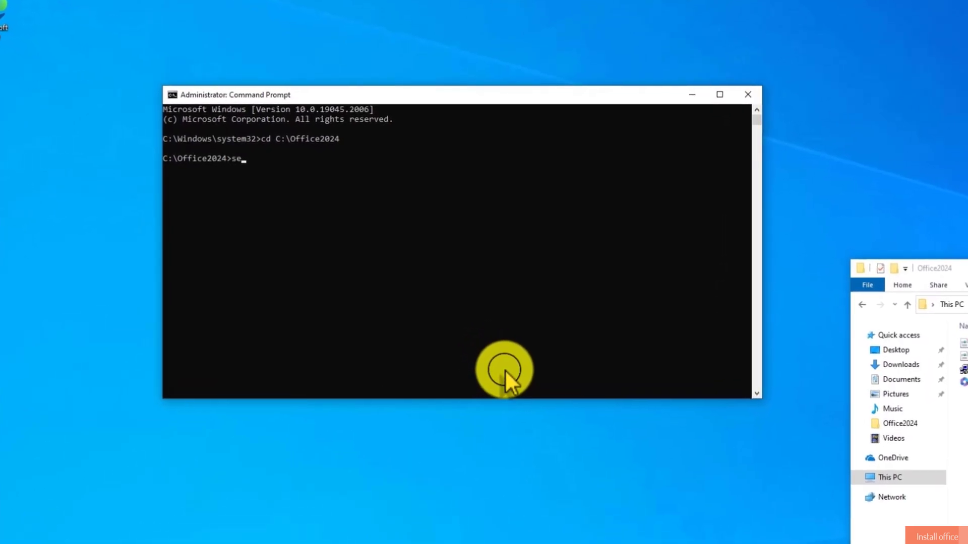
{"action": "type", "text": "tup /configure"}
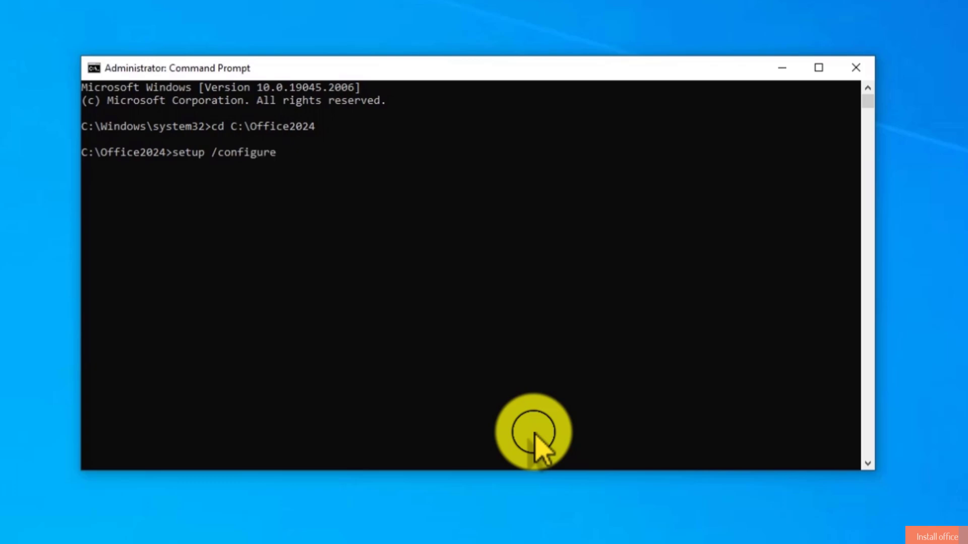
{"action": "right_click", "coordinate": [771, 365]}
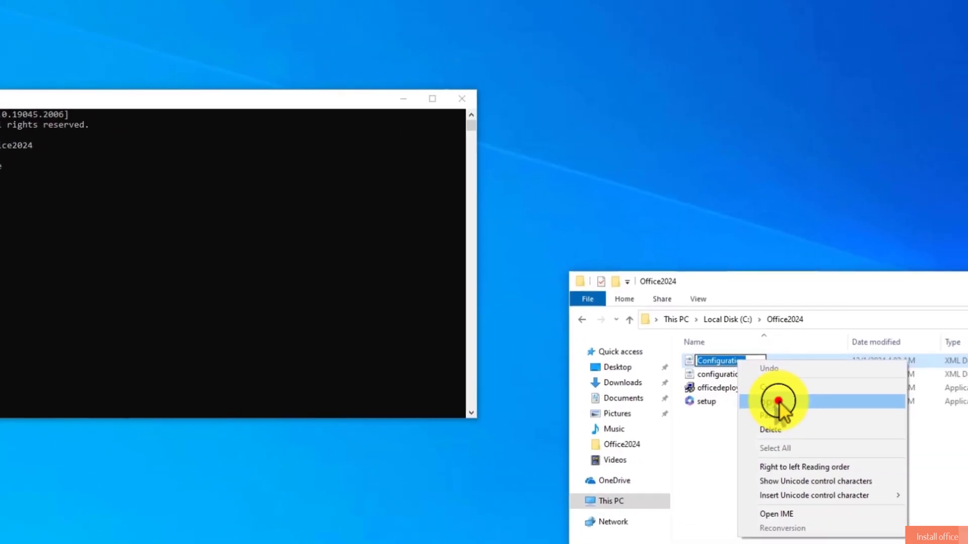
{"action": "left_click", "coordinate": [726, 400]}
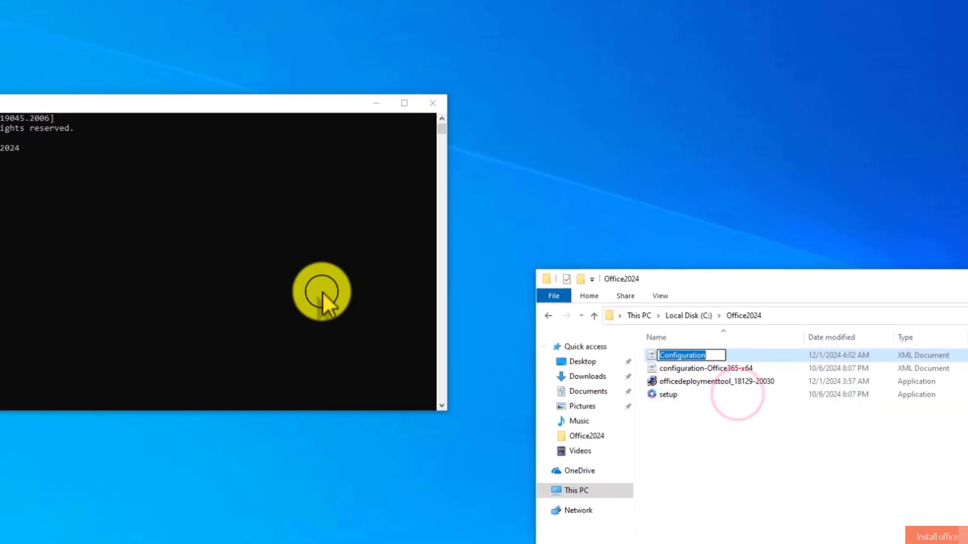
{"action": "left_click", "coordinate": [270, 101]}
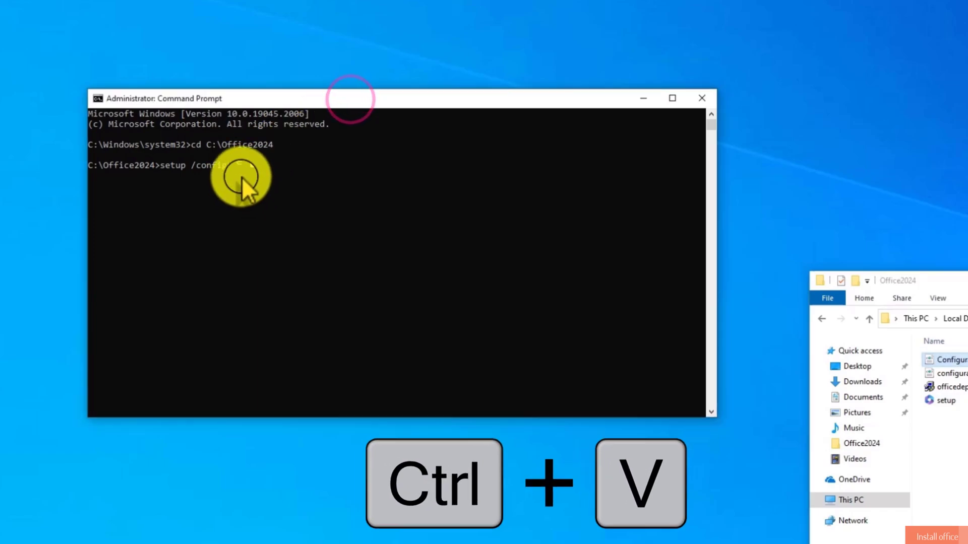
{"action": "key", "text": "ctrl+v"}
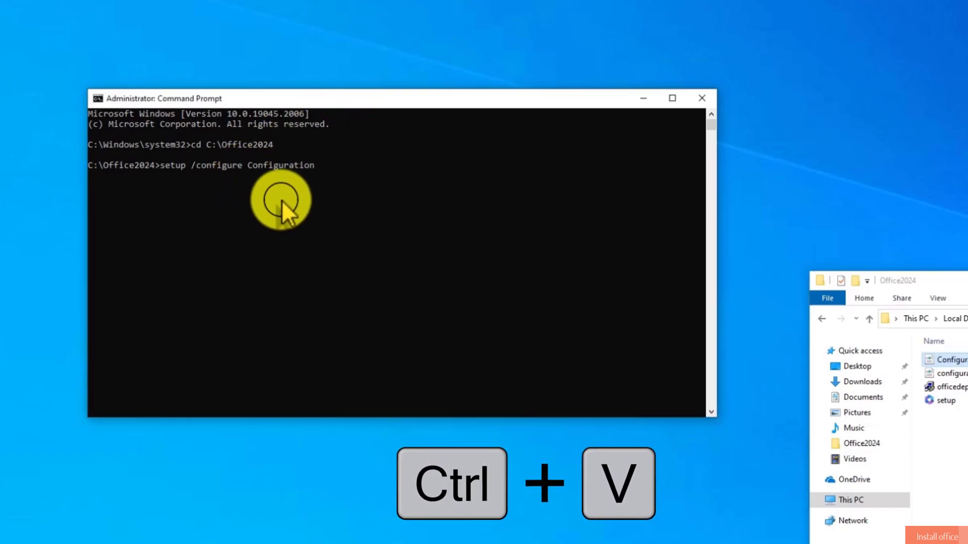
{"action": "type", "text": ".xml"}
{"action": "left_click_drag", "start_coordinate": [337, 166], "coordinate": [173, 166]}
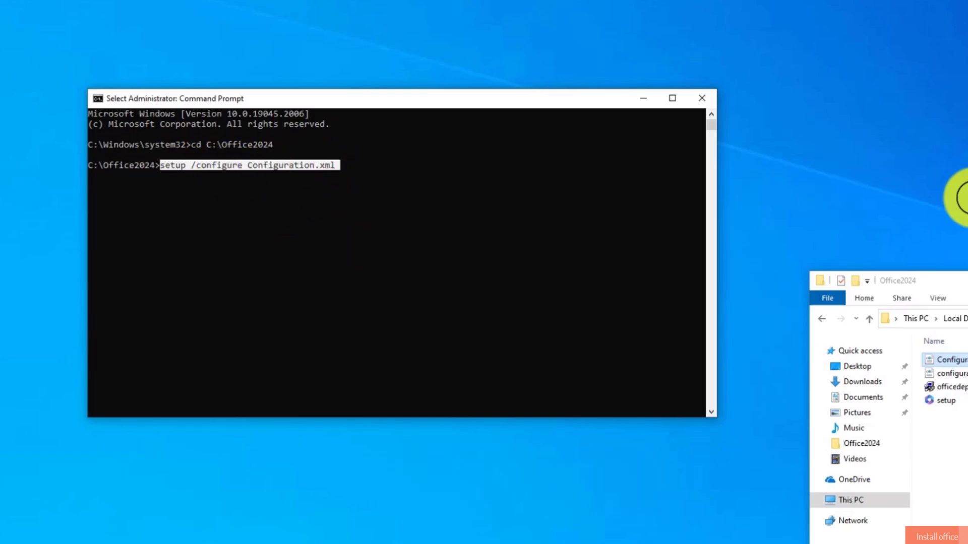
{"action": "left_click", "coordinate": [965, 280]}
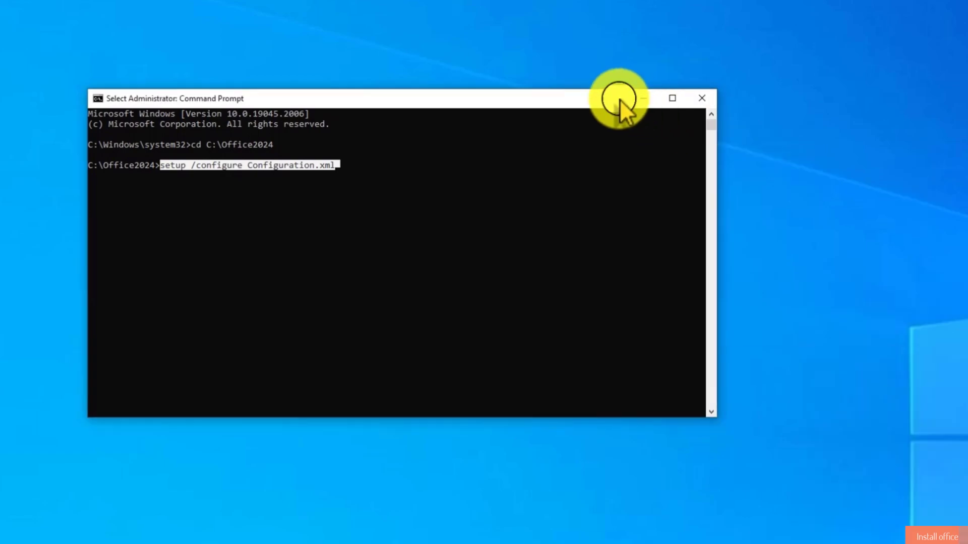
{"action": "left_click", "coordinate": [530, 96]}
{"action": "left_click", "coordinate": [384, 172]}
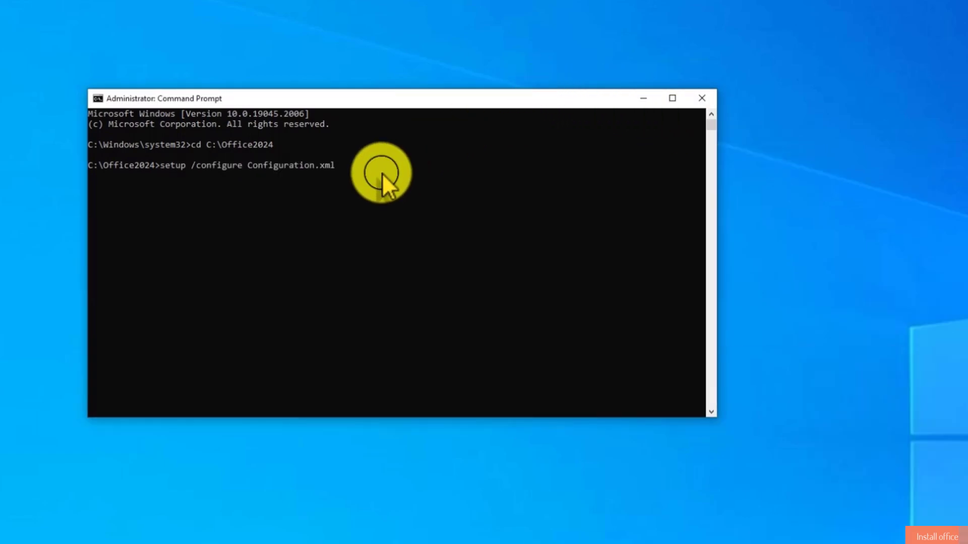
{"action": "key", "text": "Return"}
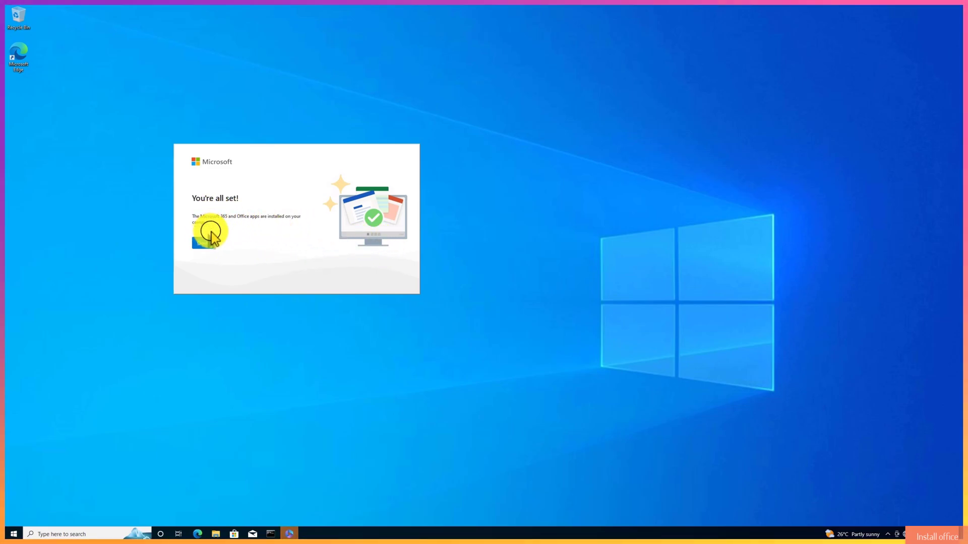
- Close the "You're all set!" confirmation once the Office installation finishes
{"action": "left_click", "coordinate": [209, 240]}
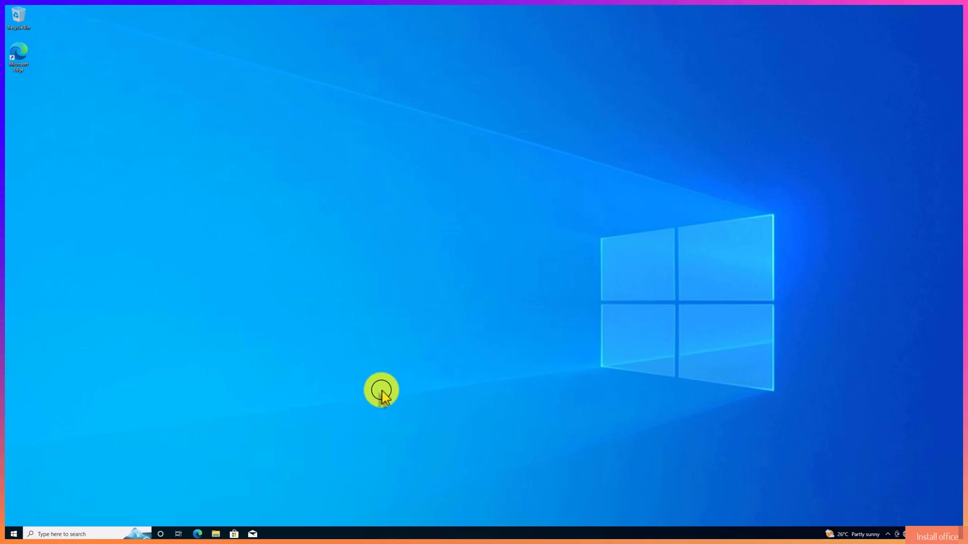
- Launch Microsoft Word from the Start menu's app list
{"action": "left_click", "coordinate": [12, 534]}
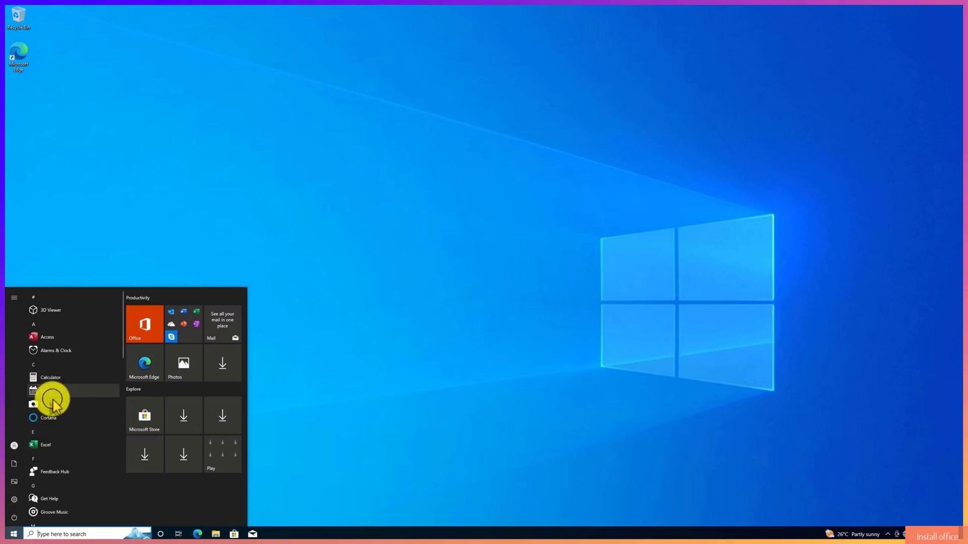
{"action": "scroll", "coordinate": [63, 418], "scroll_direction": "down", "scroll_amount": 10}
{"action": "scroll", "coordinate": [56, 386], "scroll_direction": "down", "scroll_amount": 5}
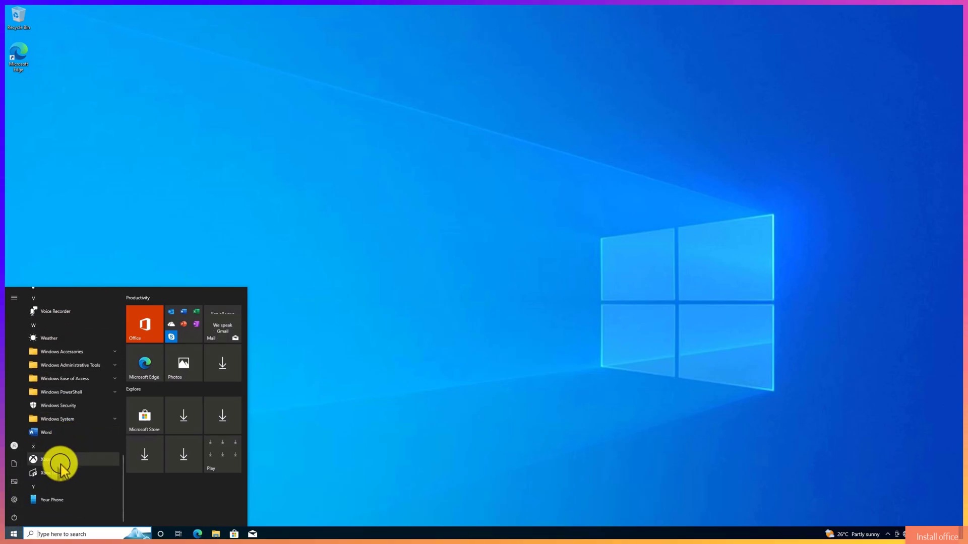
{"action": "left_click", "coordinate": [52, 433]}
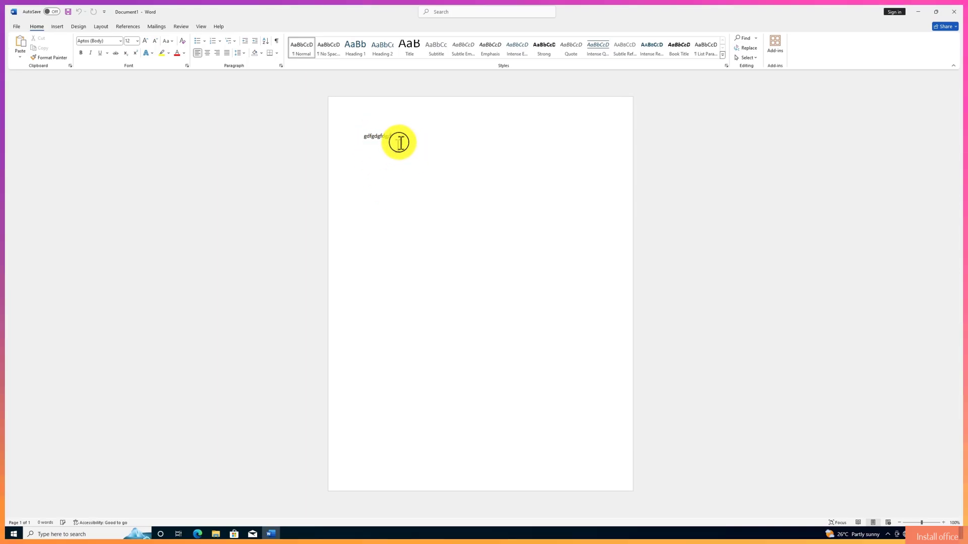
- Type two lines of test text in a blank document, select all, and close Word
{"action": "key", "text": "Return"}
{"action": "type", "text": "gfdgd"}
{"action": "type", "text": "Gdffgdgdgsdiujoer4usfiof"}
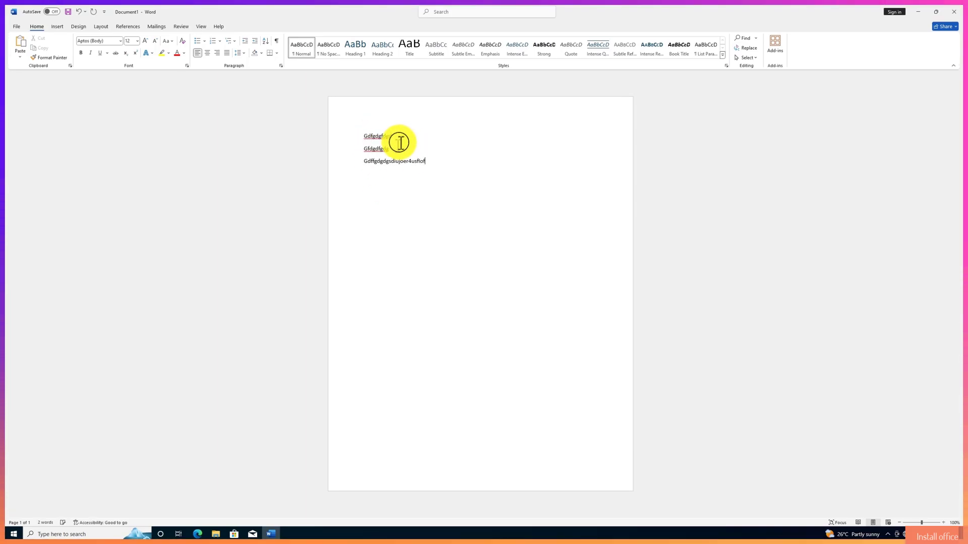
{"action": "key", "text": "Return"}
{"action": "type", "text": "effisfsf"}
{"action": "key", "text": "ctrl+a"}
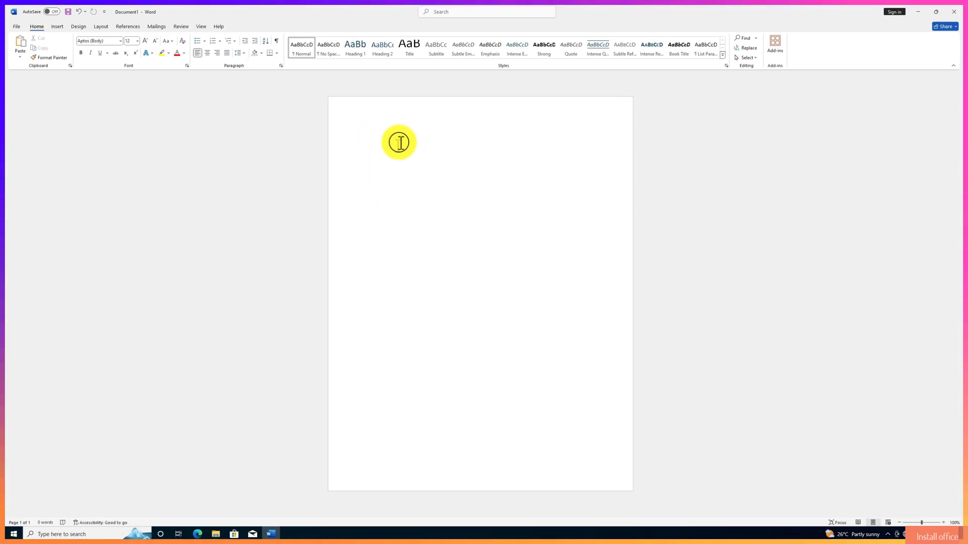
{"action": "left_click", "coordinate": [953, 11]}
- Discard the Word test document, then open Excel to a blank workbook with the default theme
{"action": "left_click", "coordinate": [533, 283]}
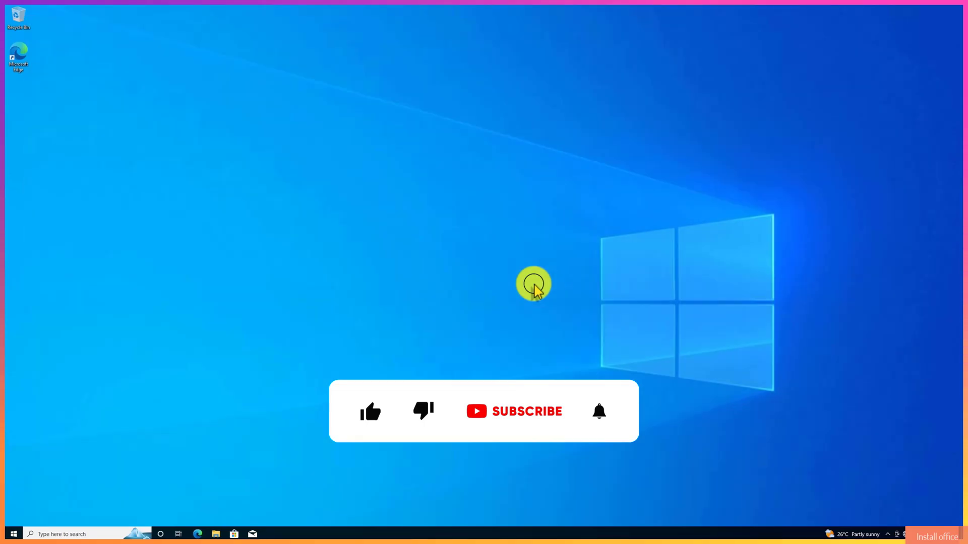
{"action": "left_click", "coordinate": [13, 534]}
{"action": "left_click", "coordinate": [45, 451]}
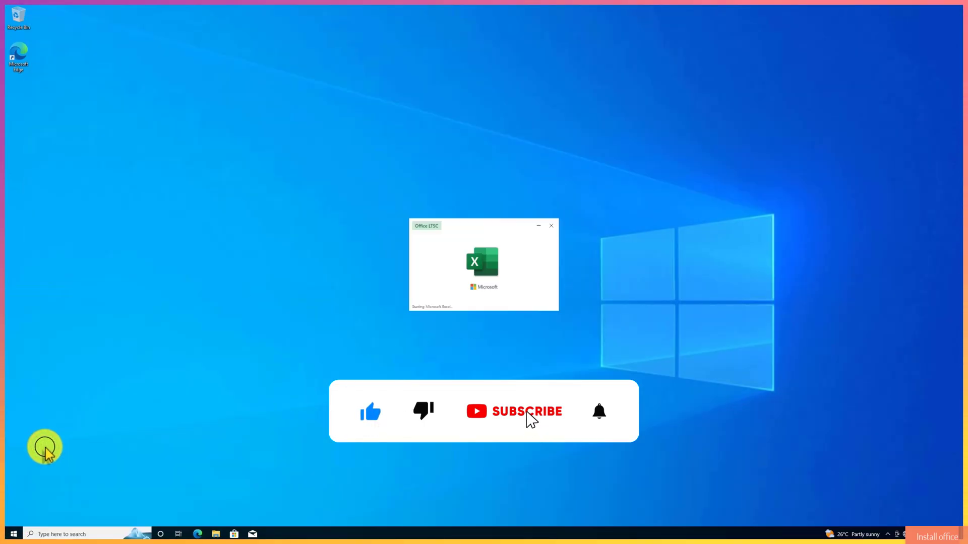
{"action": "left_click", "coordinate": [113, 110]}
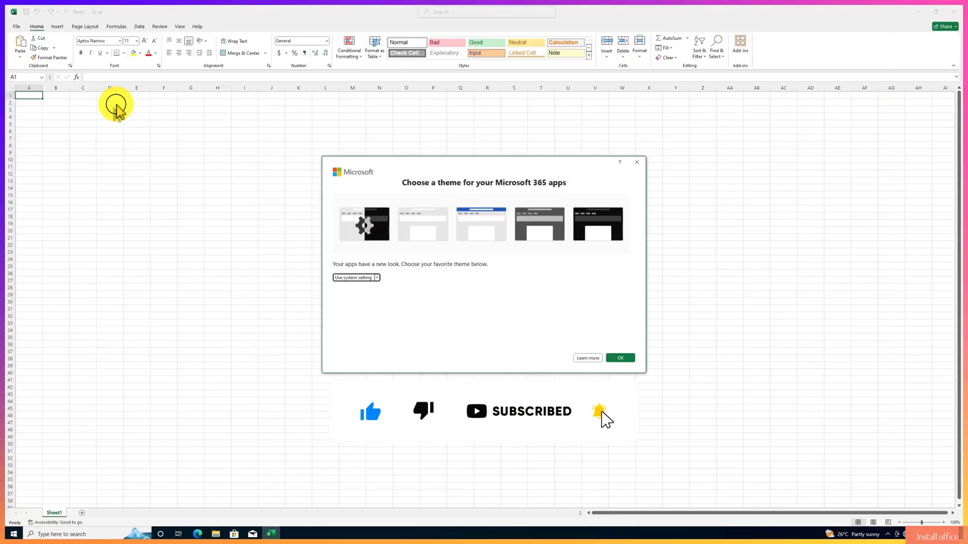
{"action": "left_click", "coordinate": [620, 357]}
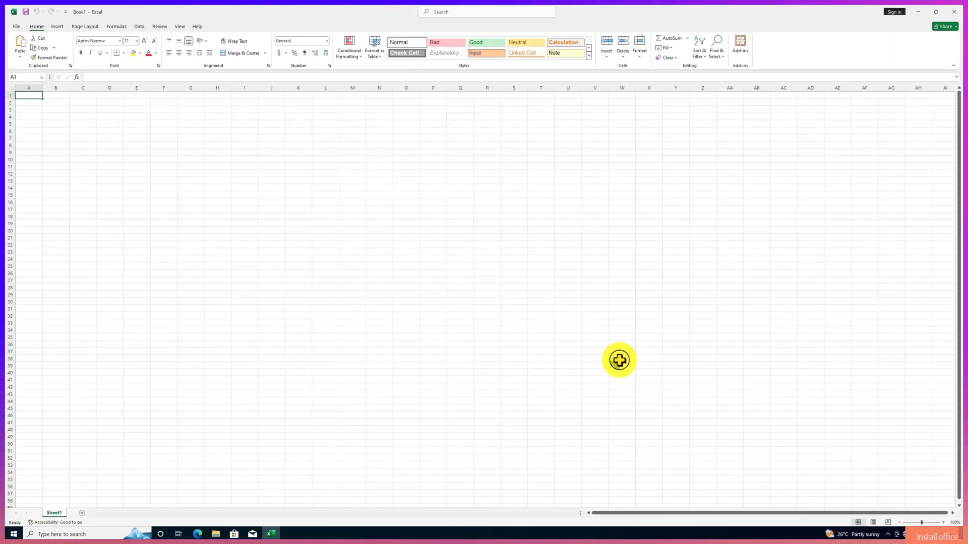